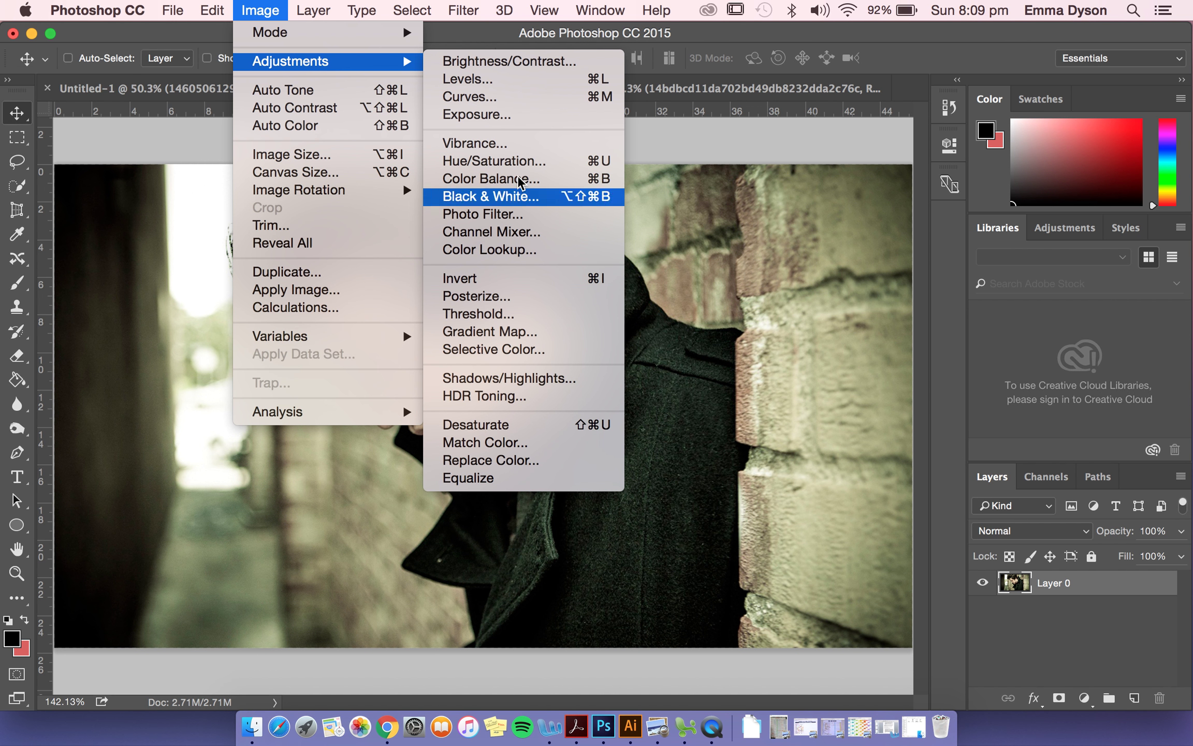
Add a Hue/Saturation adjustment layer above the photo and raise its saturation to +51.
{"action": "left_click", "coordinate": [270, 11]}
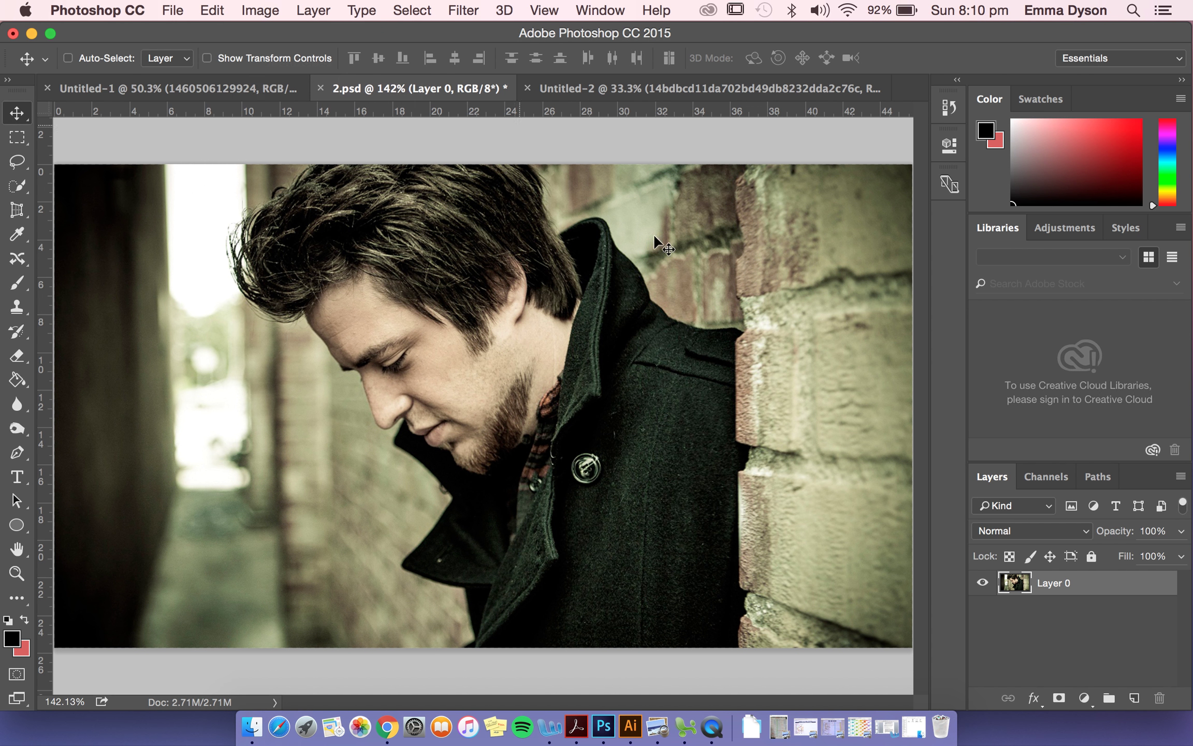
{"action": "left_click", "coordinate": [1084, 698]}
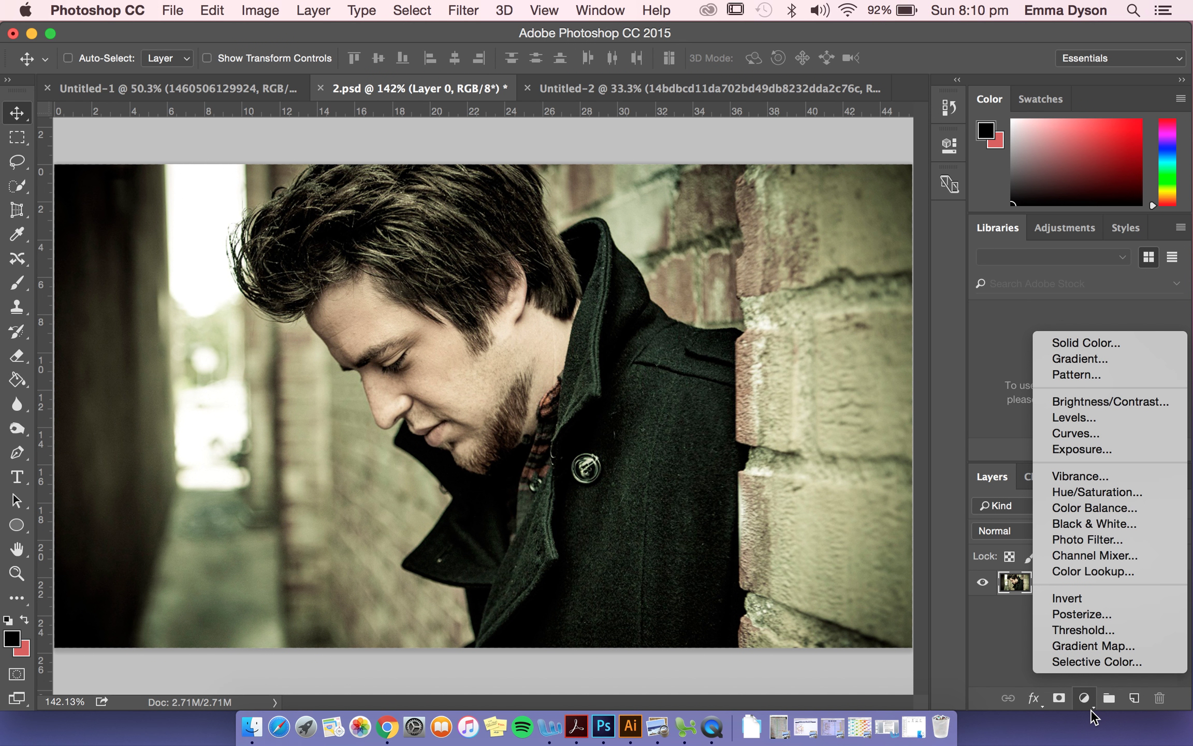
{"action": "left_click", "coordinate": [1124, 499]}
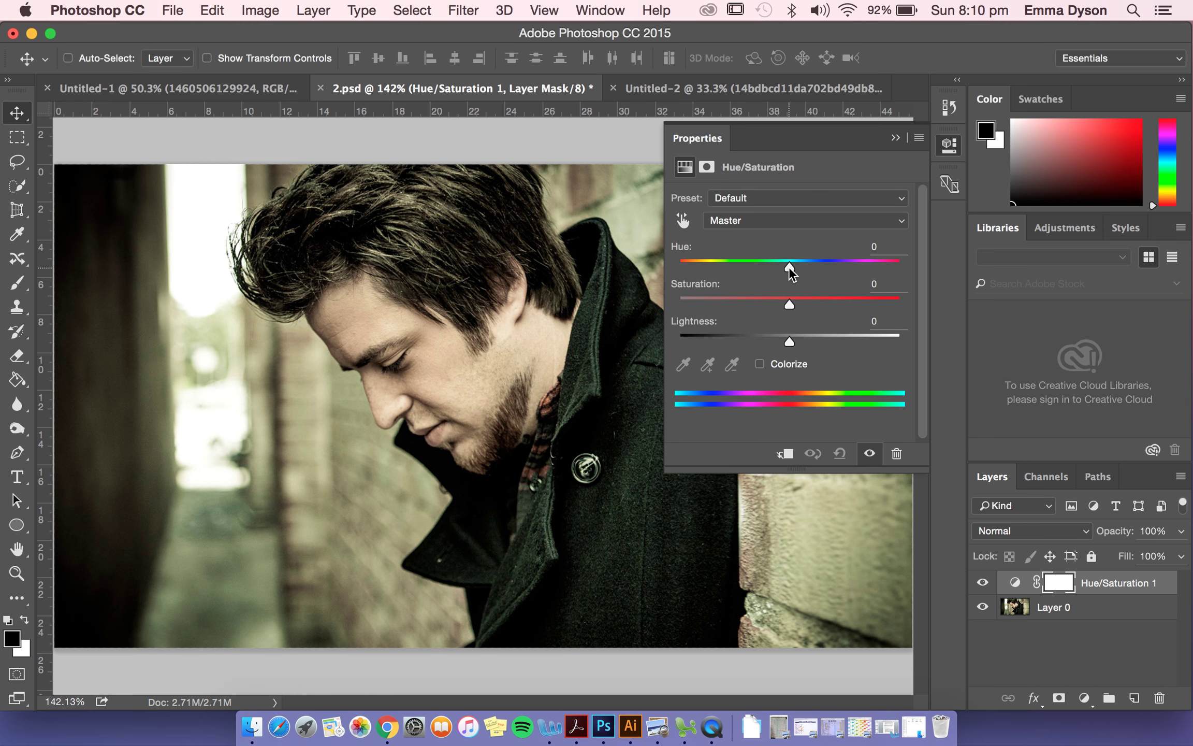
{"action": "mouse_move", "coordinate": [789, 267]}
{"action": "left_mouse_down"}
{"action": "mouse_move", "coordinate": [887, 266]}
{"action": "mouse_move", "coordinate": [688, 265]}
{"action": "mouse_move", "coordinate": [790, 264]}
{"action": "left_mouse_up"}
{"action": "left_click_drag", "start_coordinate": [788, 304], "coordinate": [846, 306]}
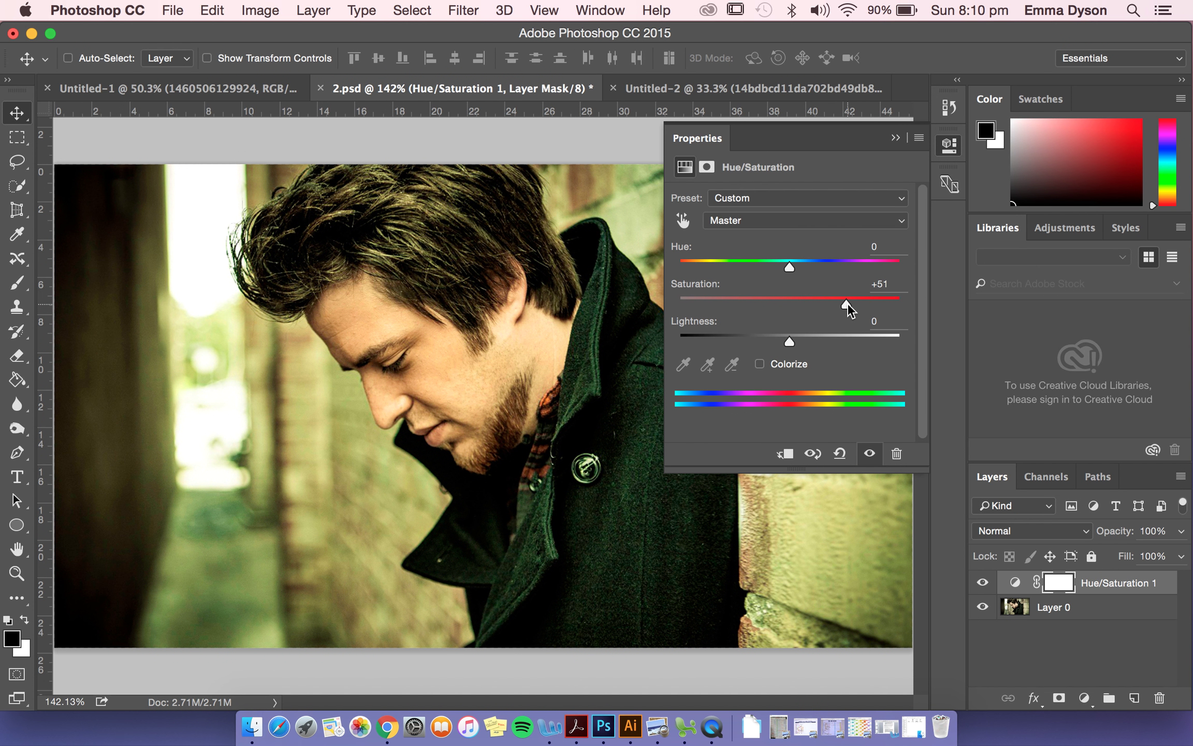
Return the Hue/Saturation layer's saturation to 0 and hide that layer.
{"action": "left_click_drag", "start_coordinate": [847, 305], "coordinate": [789, 306]}
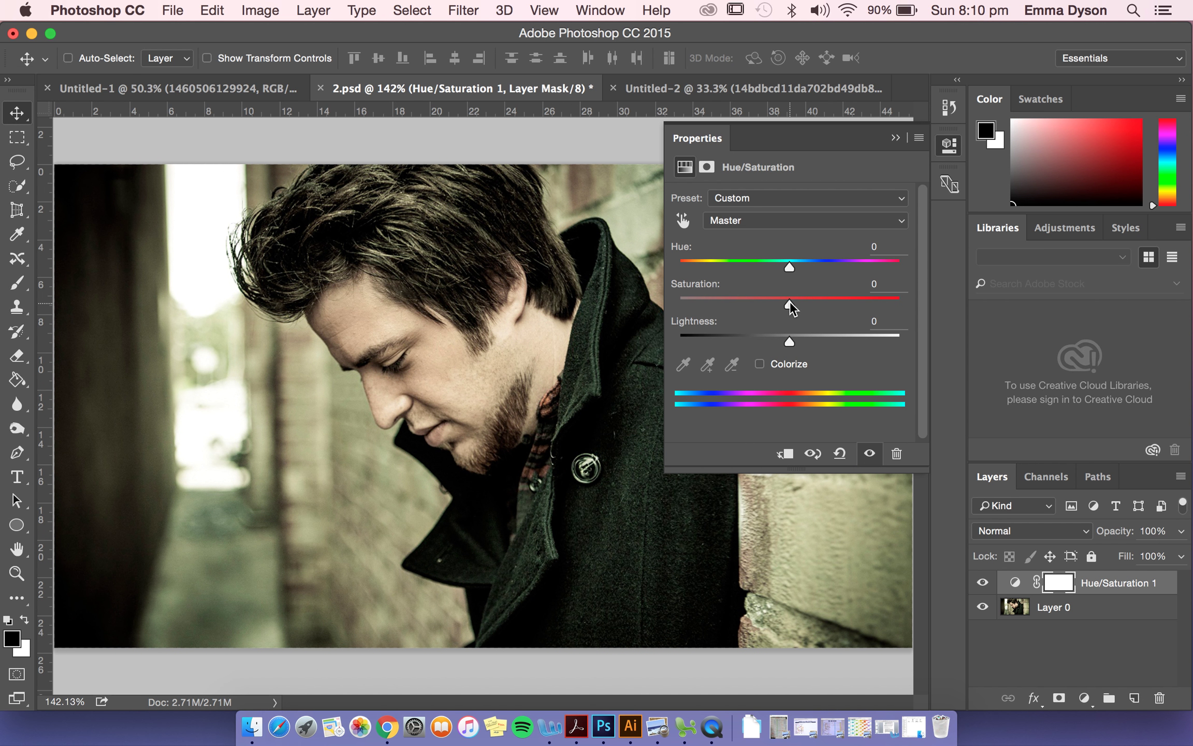
{"action": "left_click", "coordinate": [893, 136]}
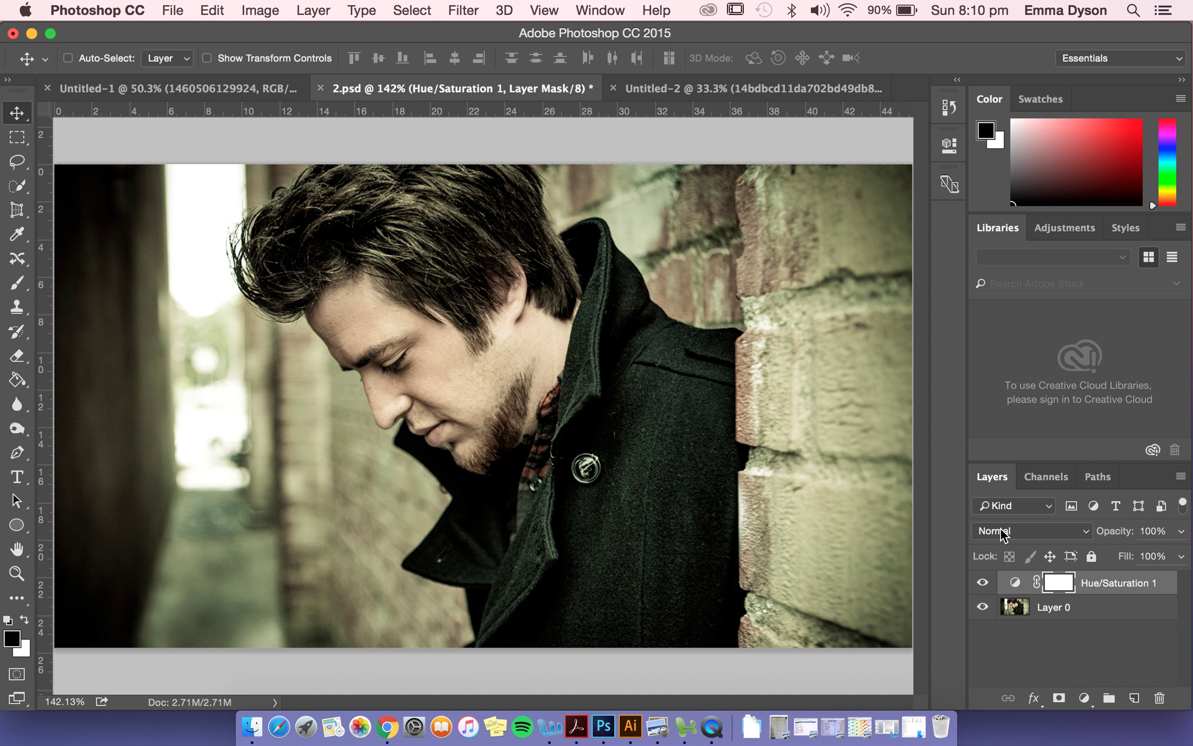
{"action": "left_click", "coordinate": [983, 583]}
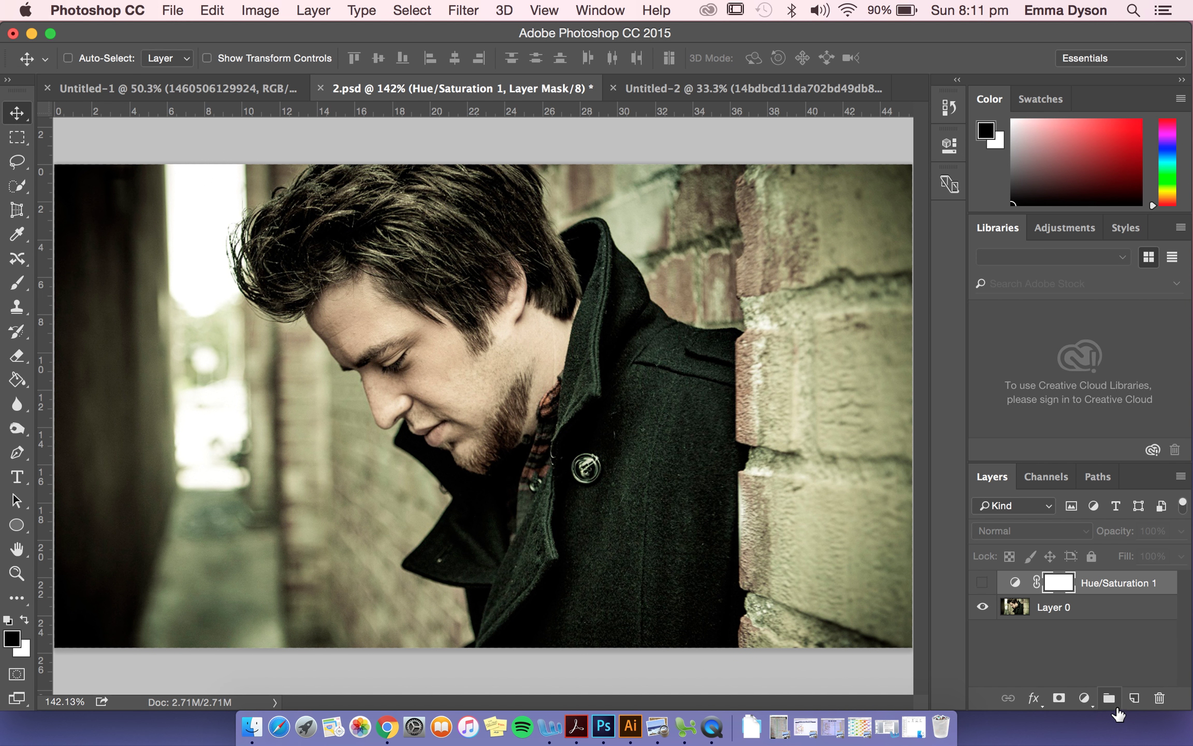
Add a Vibrance adjustment layer with vibrance at +100, then hide that layer.
{"action": "left_click", "coordinate": [1084, 697]}
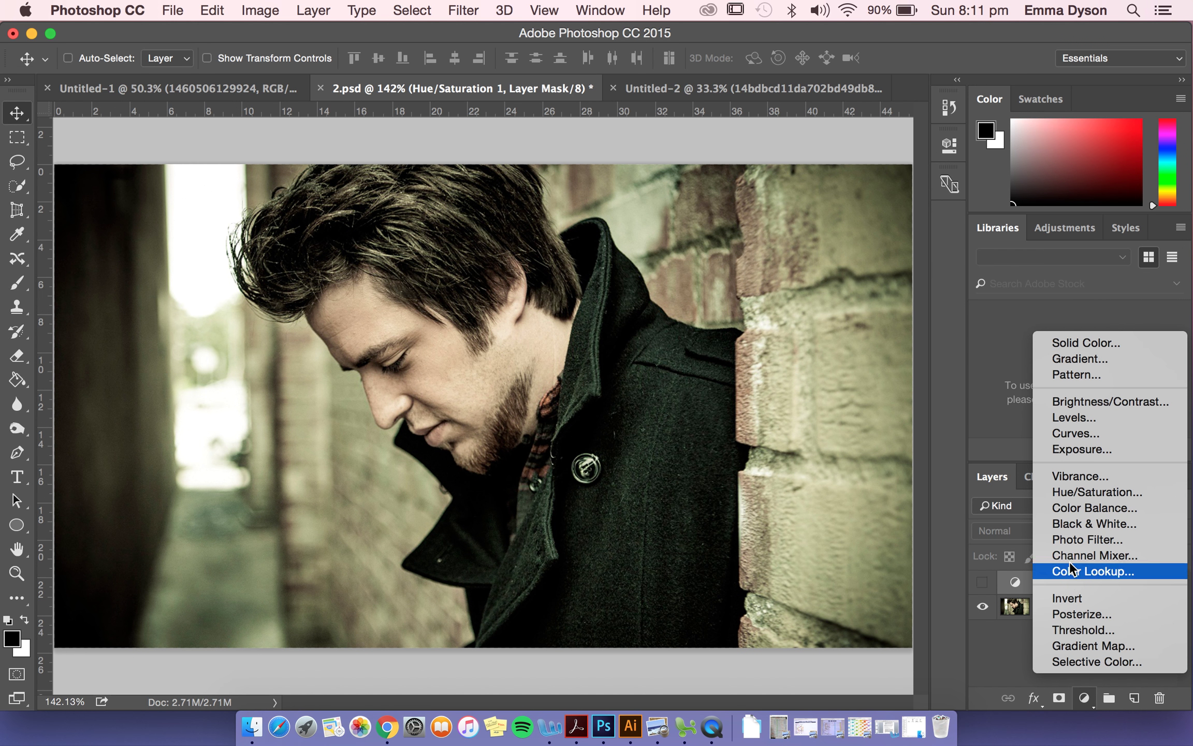
{"action": "left_click", "coordinate": [1073, 475]}
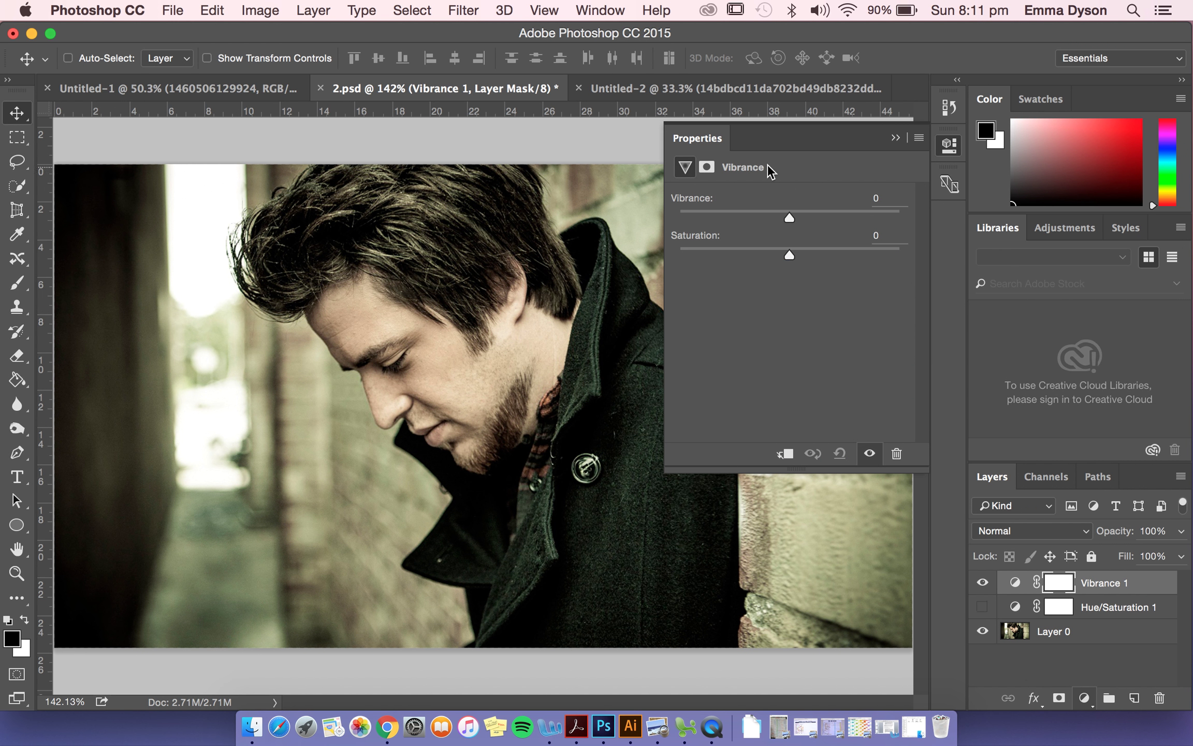
{"action": "left_click_drag", "start_coordinate": [791, 216], "coordinate": [889, 215]}
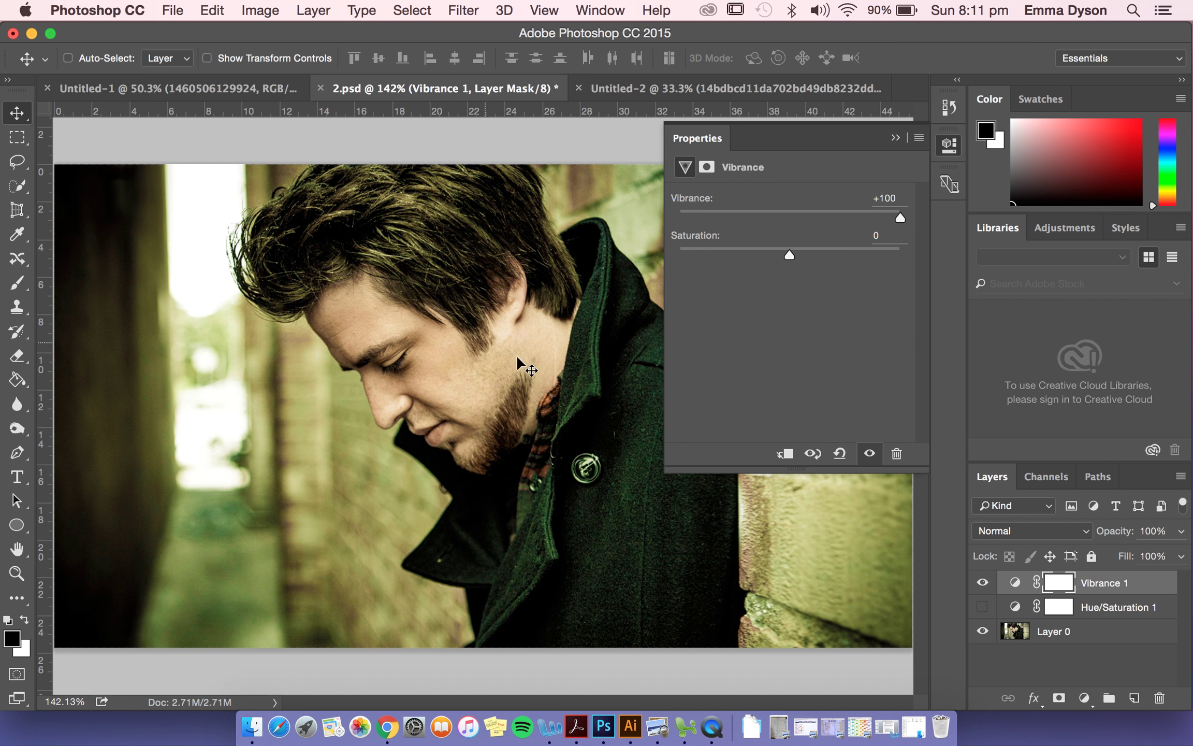
{"action": "left_click", "coordinate": [896, 138]}
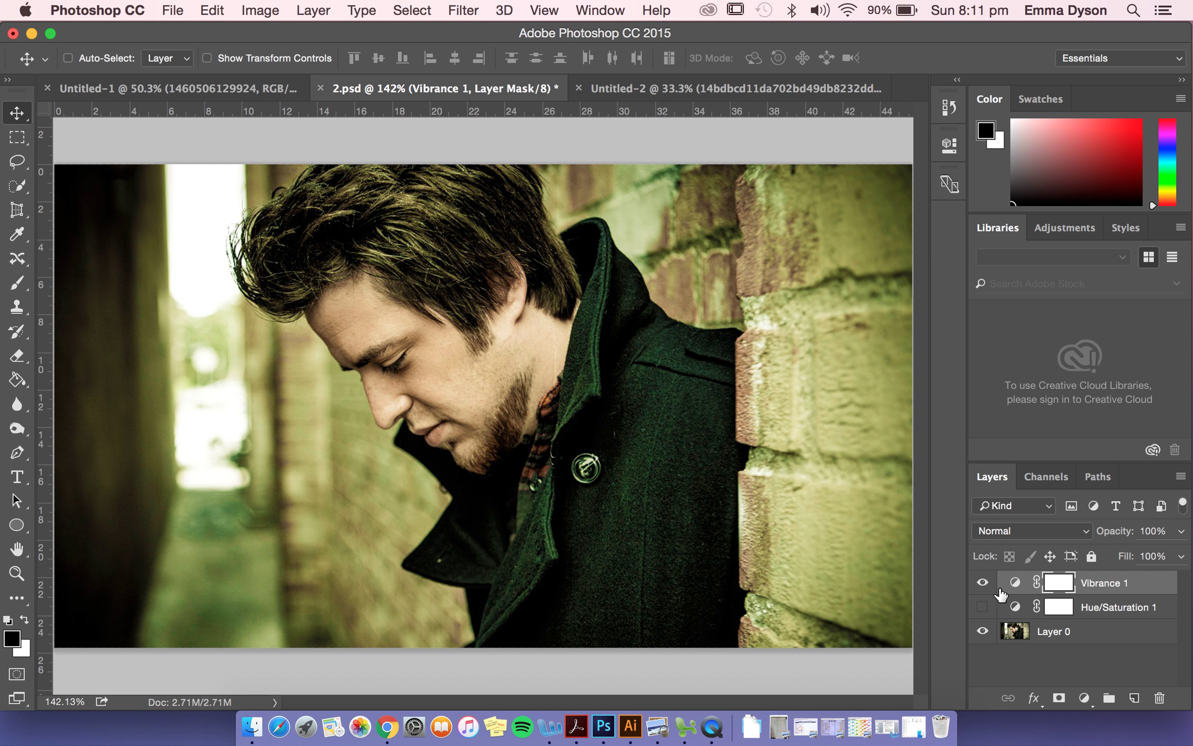
{"action": "left_click", "coordinate": [983, 584]}
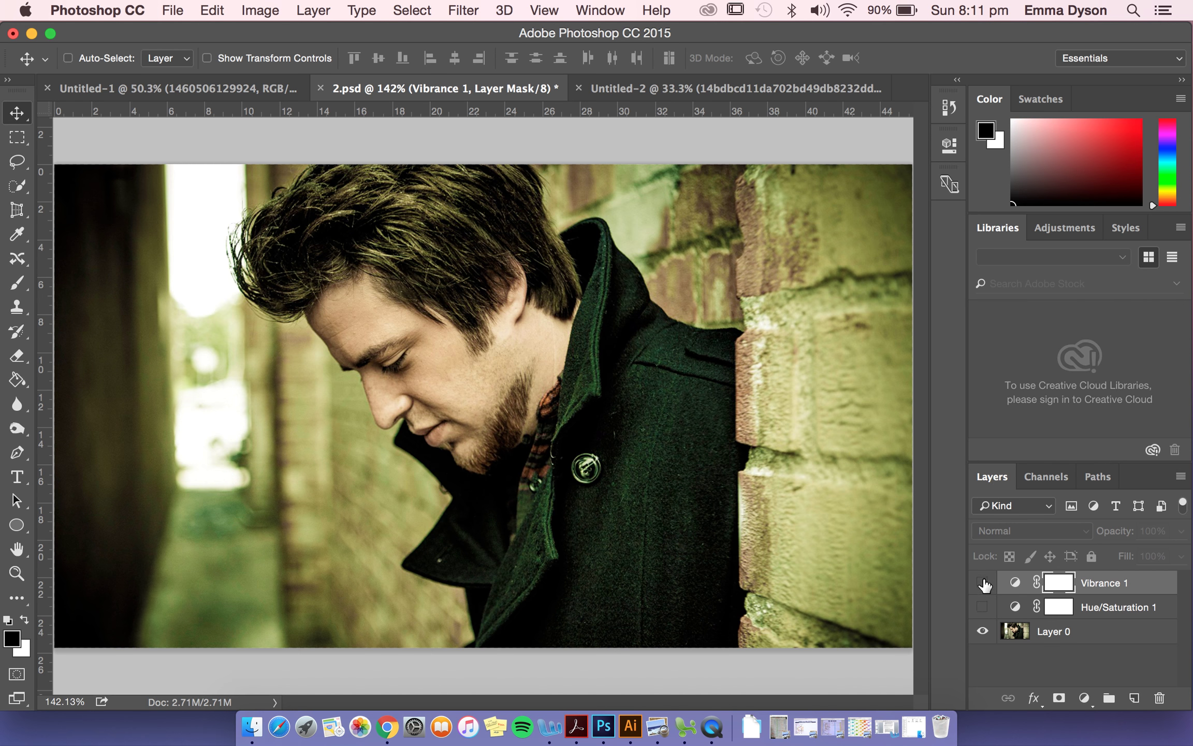
Add a Photo Filter adjustment layer with a density of 56% and a dark navy blue custom colour.
{"action": "left_click", "coordinate": [1084, 699]}
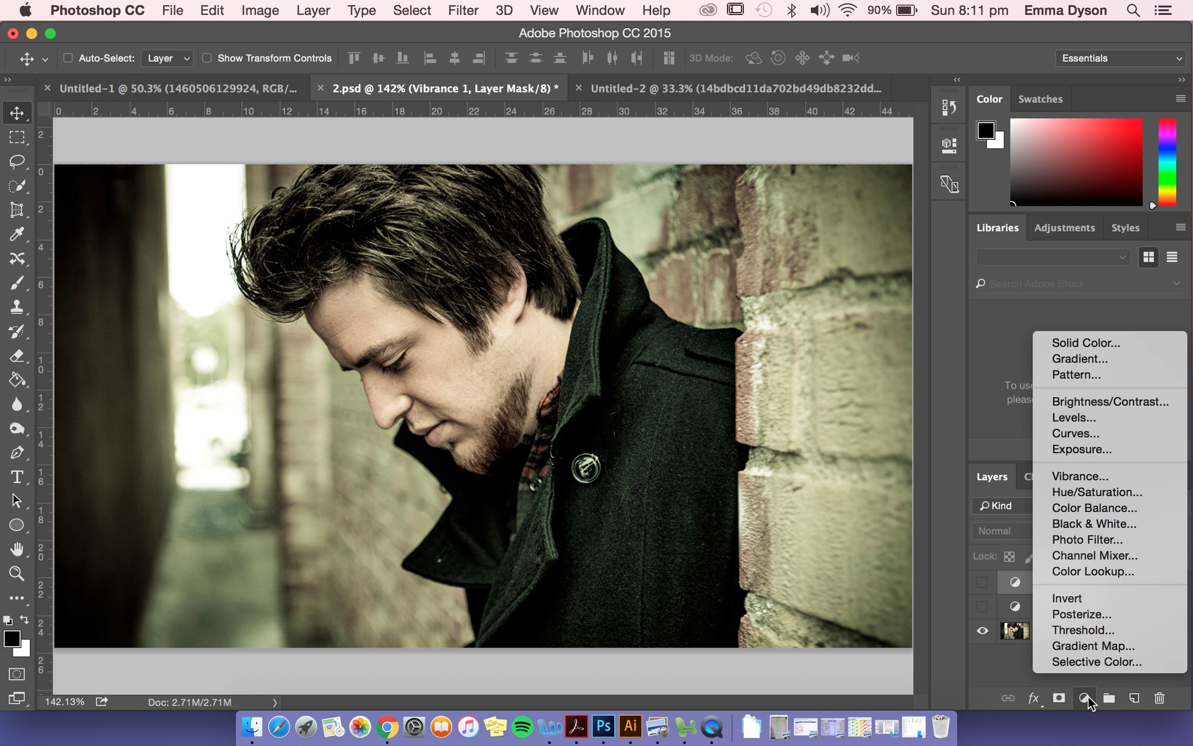
{"action": "left_click", "coordinate": [1098, 539]}
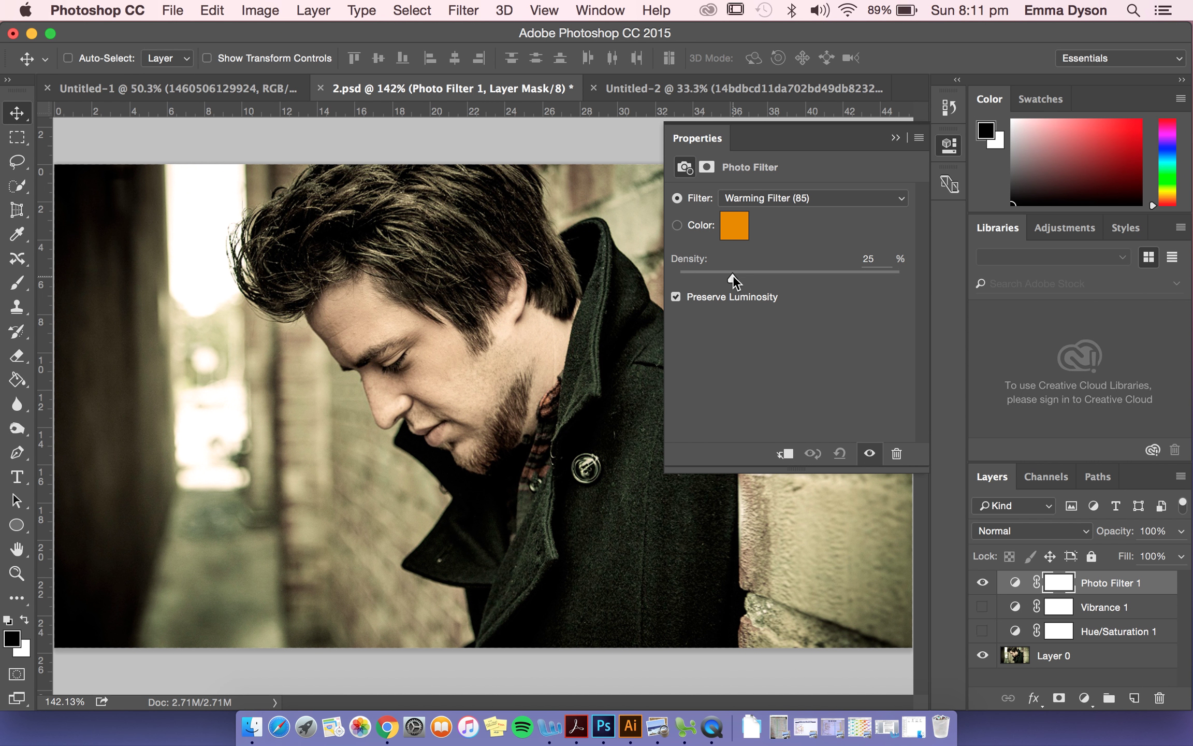
{"action": "left_click", "coordinate": [735, 226]}
{"action": "left_click", "coordinate": [737, 222]}
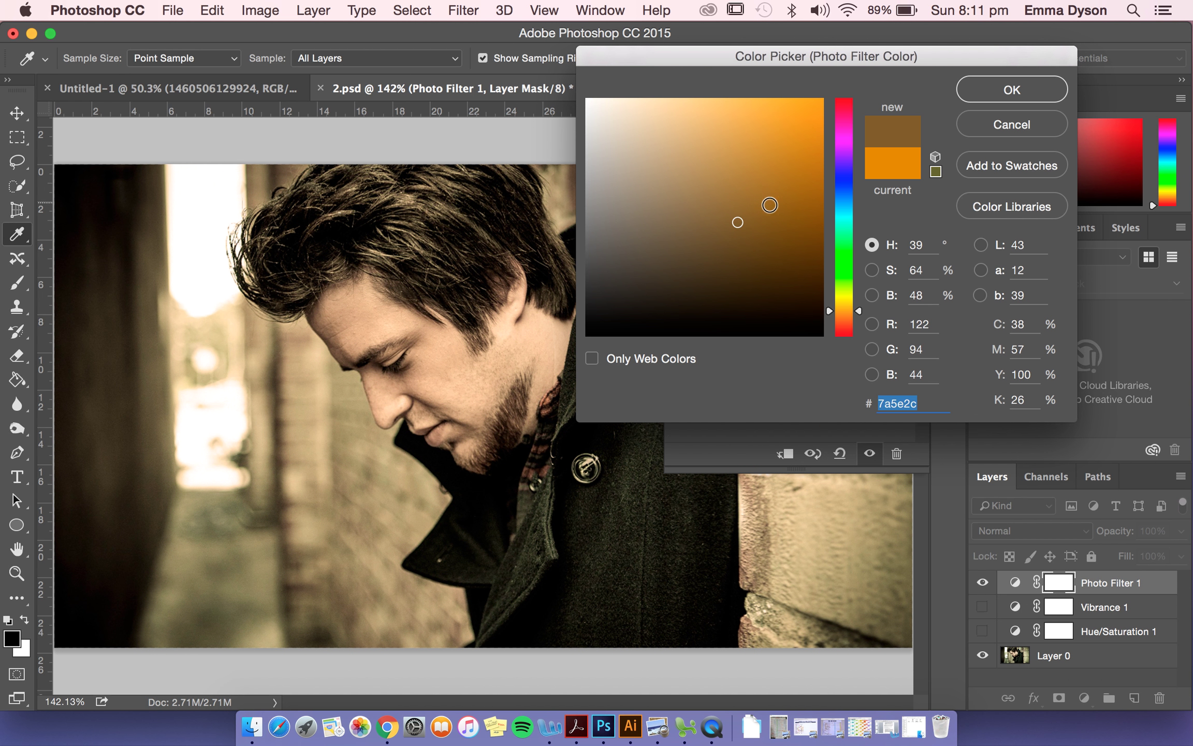
{"action": "left_click", "coordinate": [844, 185]}
{"action": "left_click_drag", "start_coordinate": [736, 164], "coordinate": [676, 147]}
{"action": "left_click", "coordinate": [653, 232]}
{"action": "left_click", "coordinate": [727, 274]}
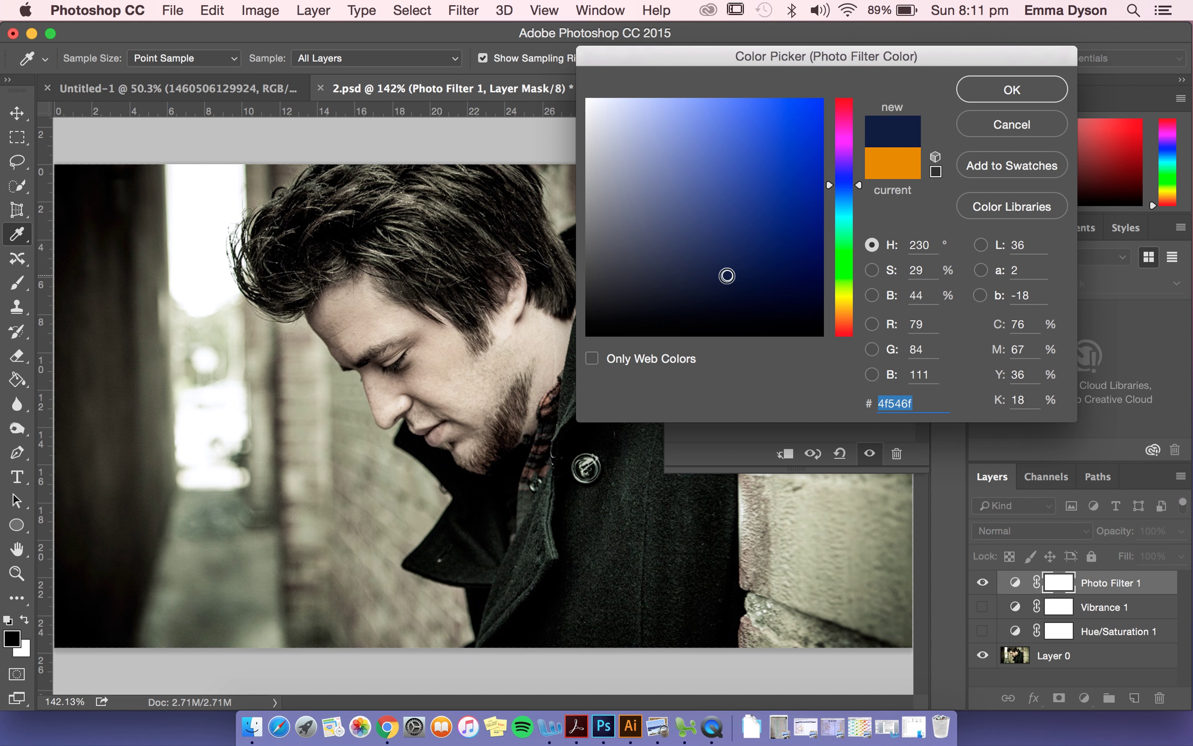
{"action": "left_click", "coordinate": [1015, 89]}
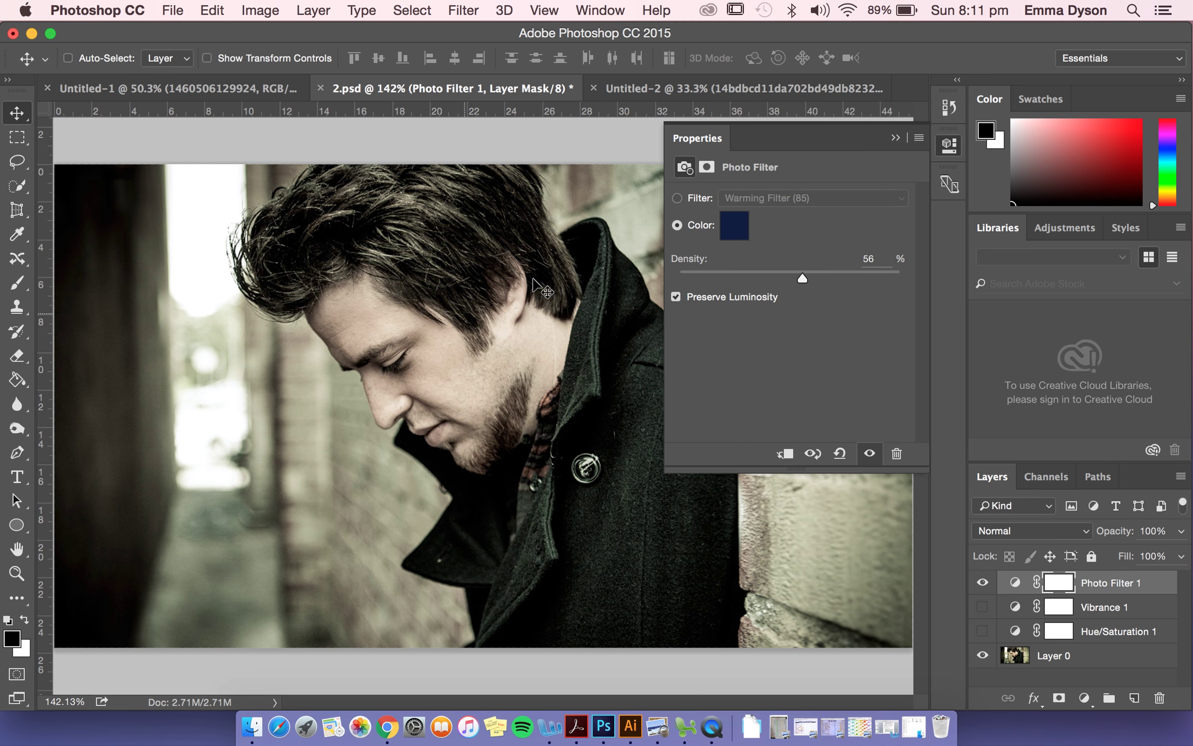
Hide the Photo Filter layer and view the poster reference images in the Untitled-1 document.
{"action": "left_click", "coordinate": [897, 138]}
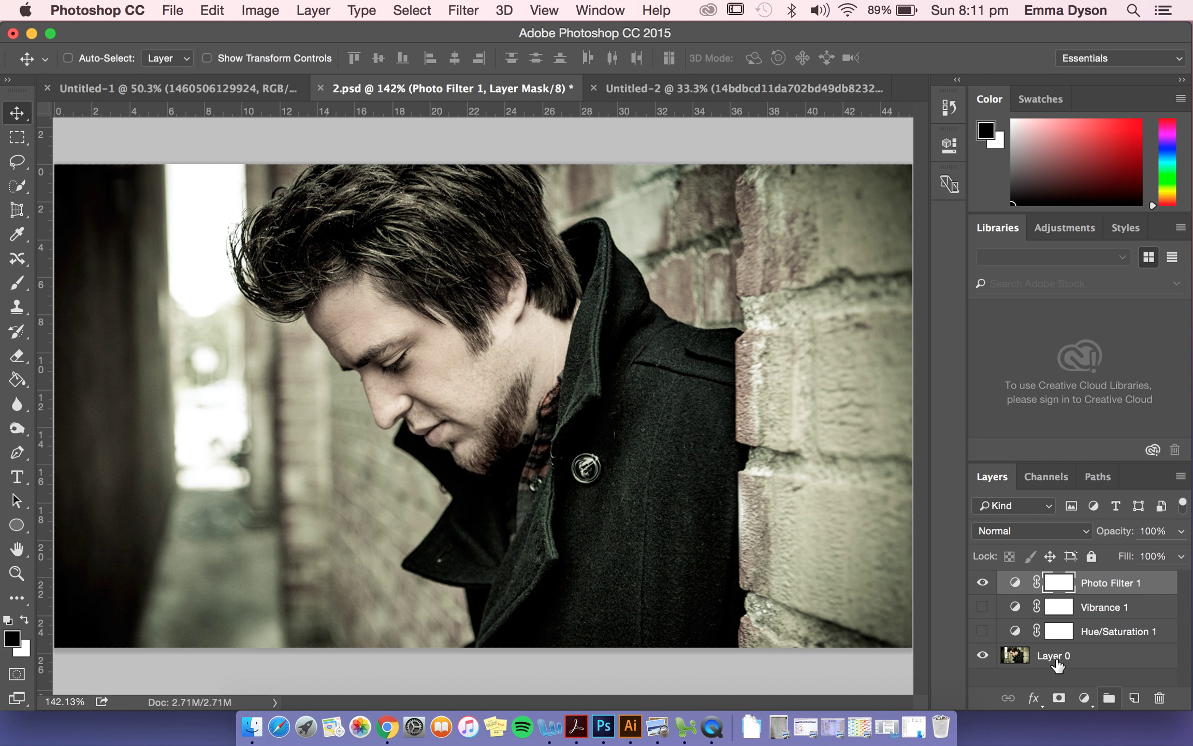
{"action": "left_click", "coordinate": [983, 582]}
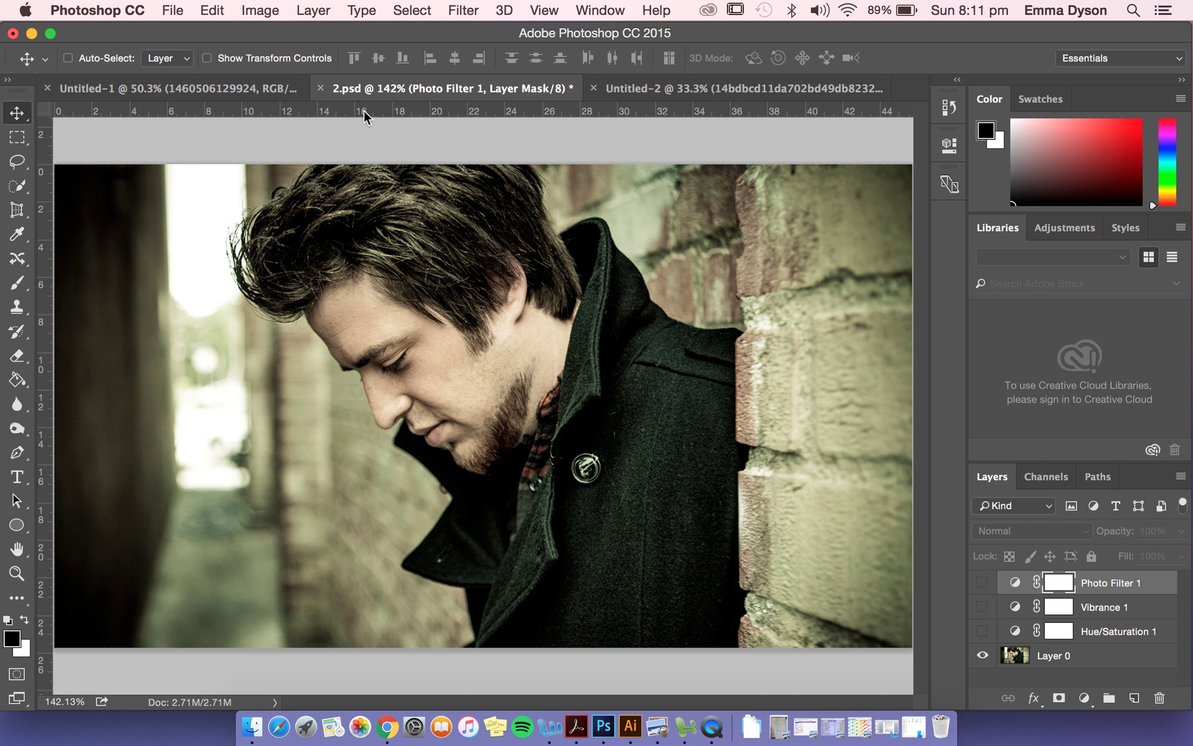
{"action": "left_click", "coordinate": [243, 86]}
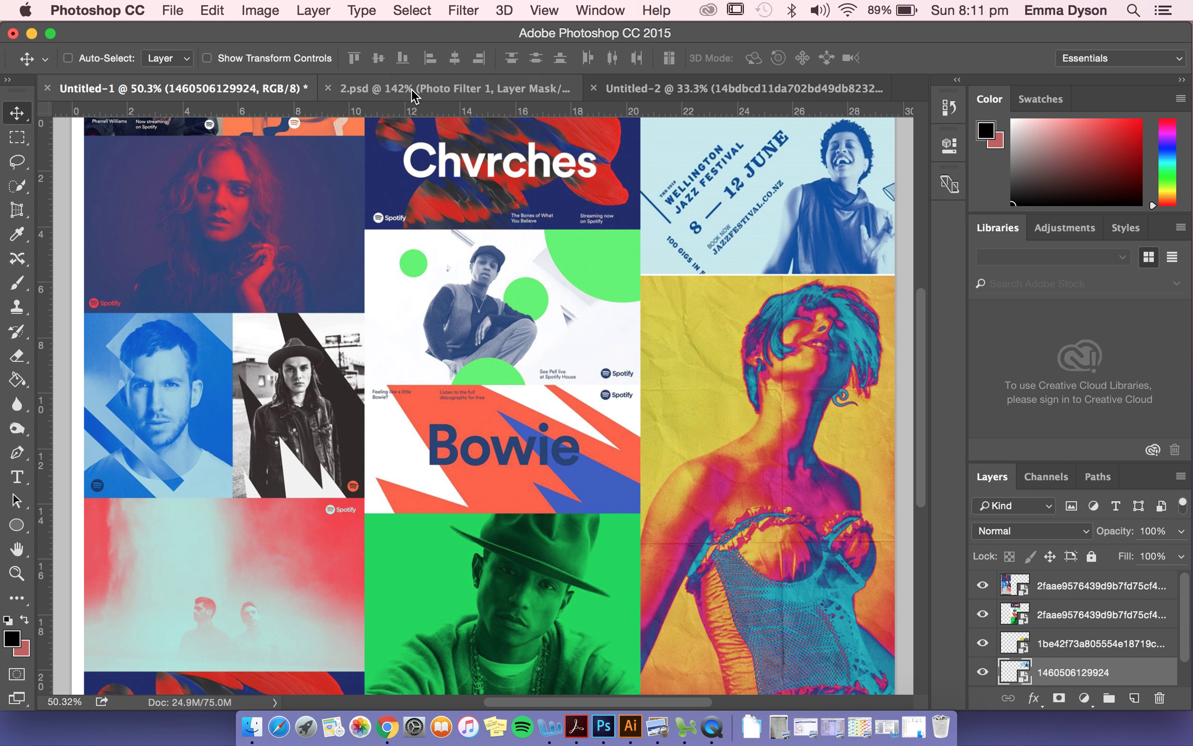
Add a Gradient Map adjustment layer to the photo in 2.psd and open its gradient for editing.
{"action": "left_click", "coordinate": [436, 87]}
{"action": "left_click", "coordinate": [1085, 699]}
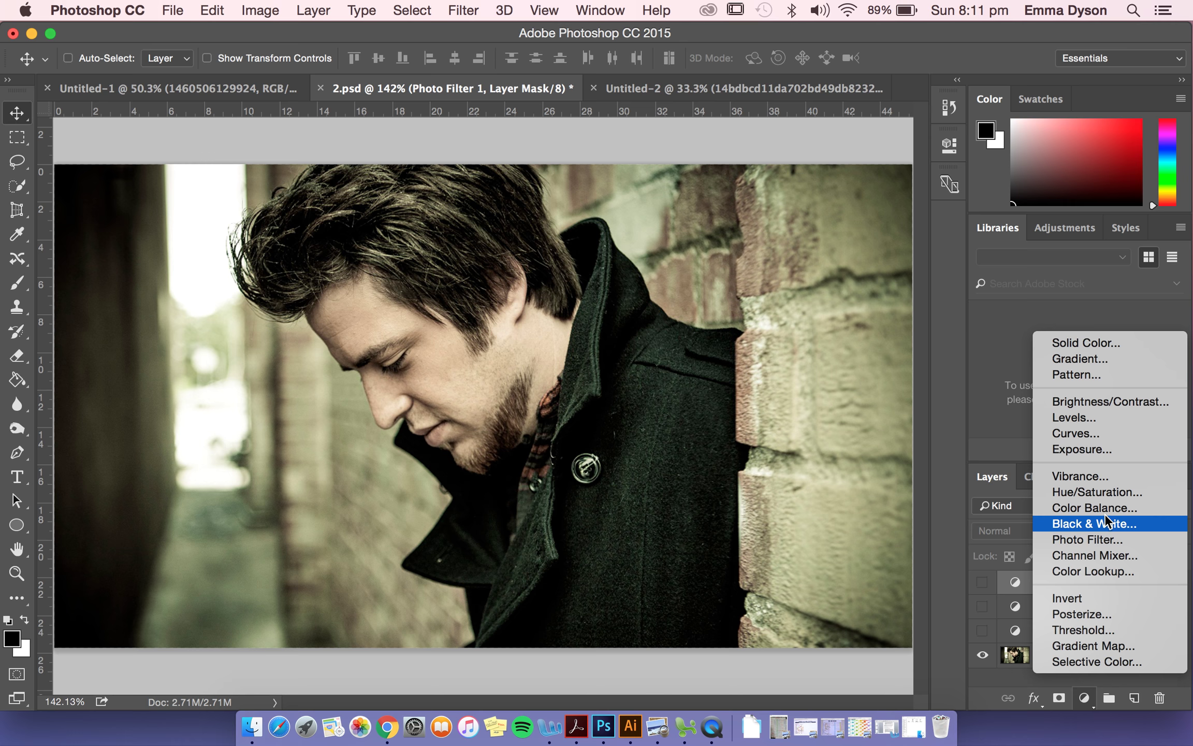
{"action": "left_click", "coordinate": [1112, 644]}
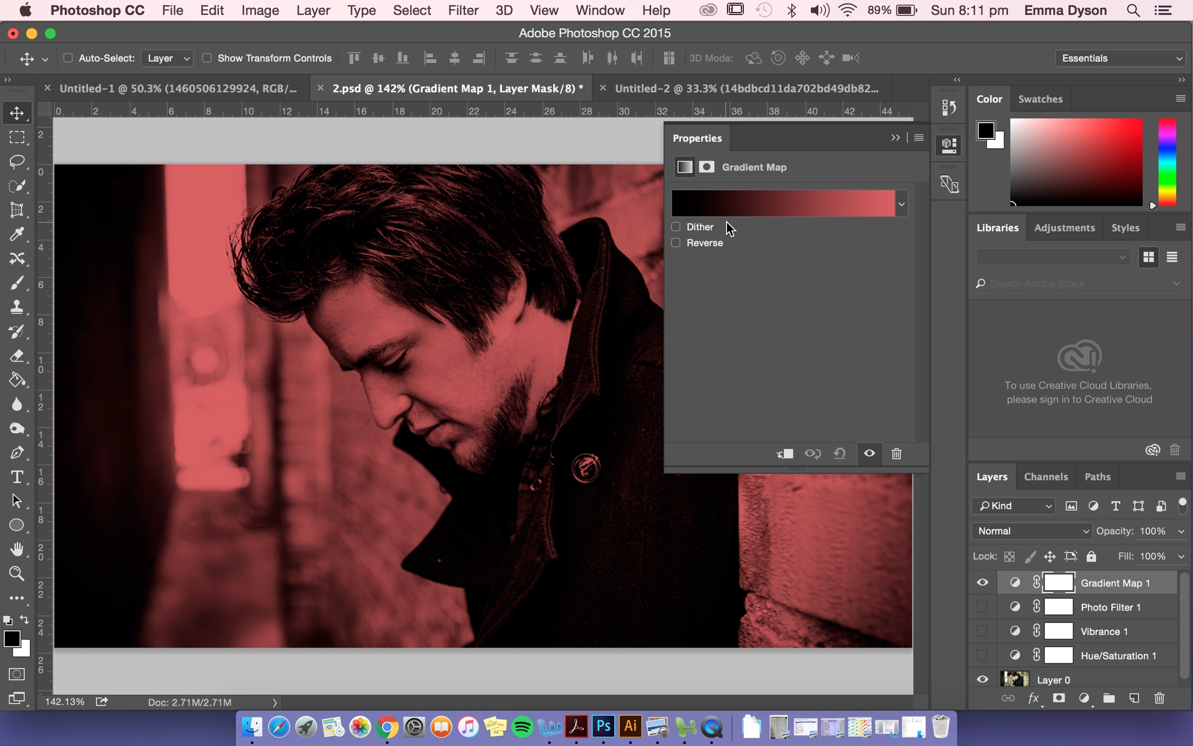
{"action": "left_click", "coordinate": [794, 206]}
{"action": "left_click_drag", "start_coordinate": [759, 83], "coordinate": [969, 66]}
Try the Spectrum, Red-Green, Black-White and Violet-Orange gradient presets on the photo.
{"action": "left_click", "coordinate": [838, 166]}
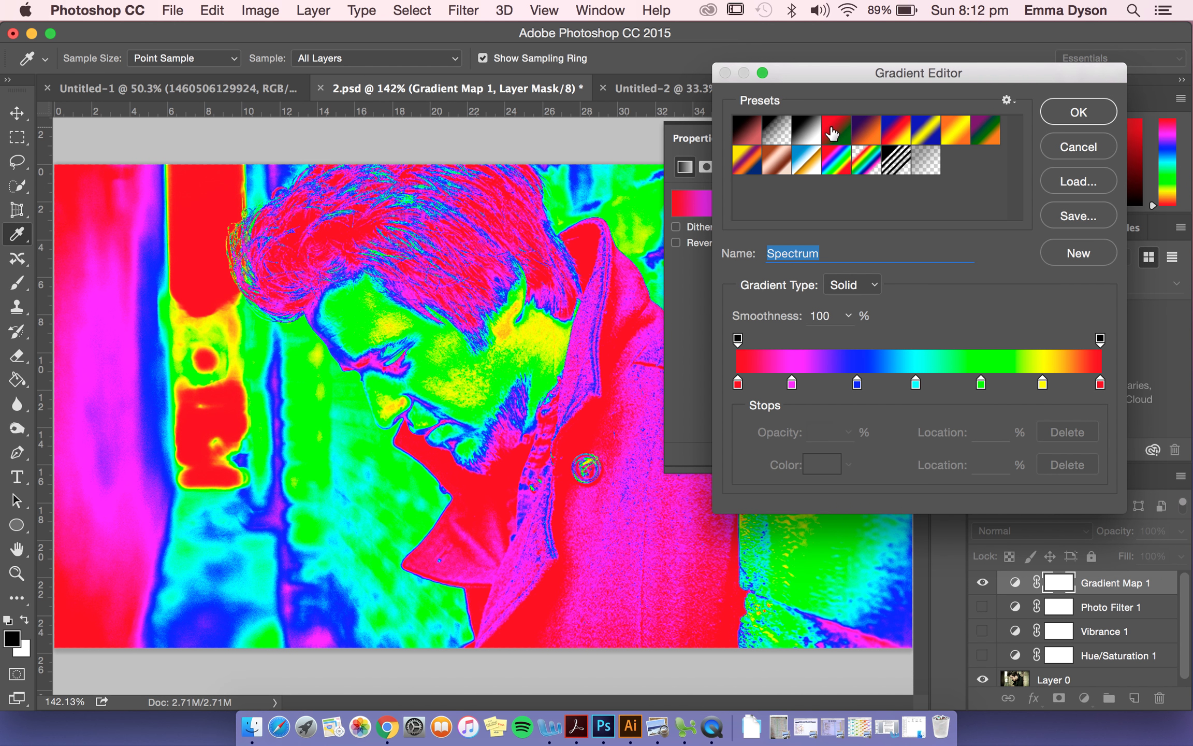
{"action": "left_click", "coordinate": [831, 131]}
{"action": "left_click", "coordinate": [806, 136]}
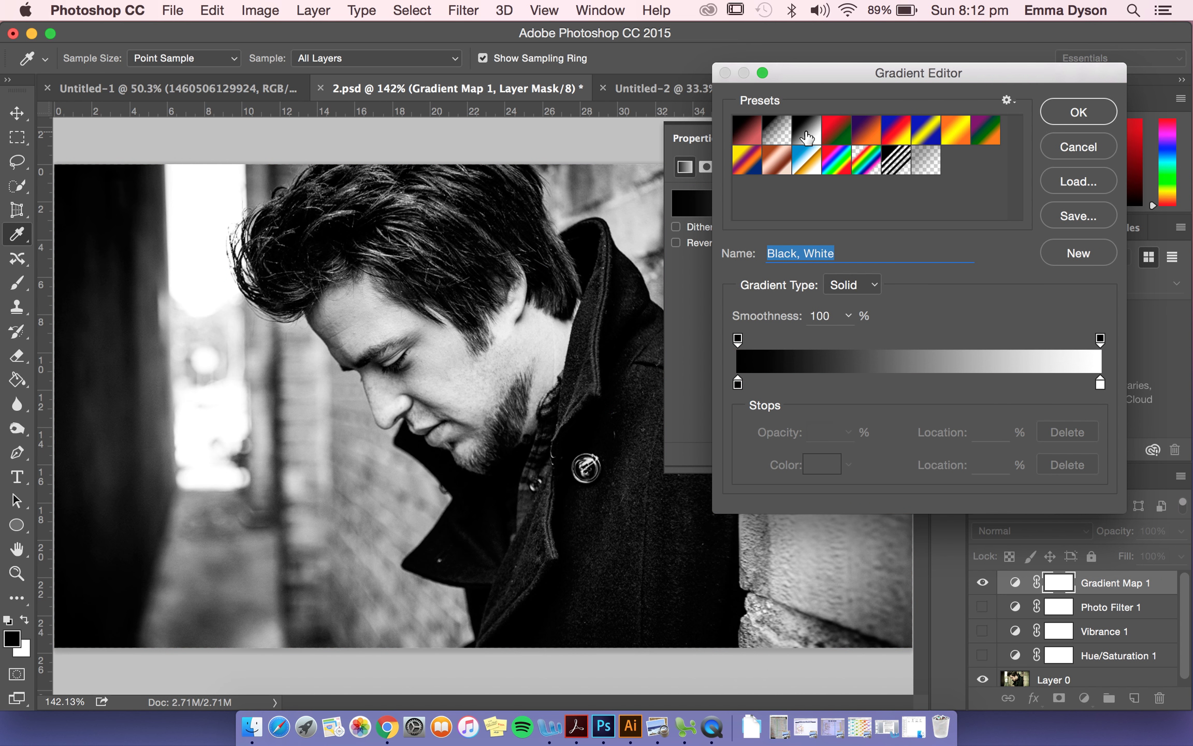
{"action": "left_click", "coordinate": [872, 136]}
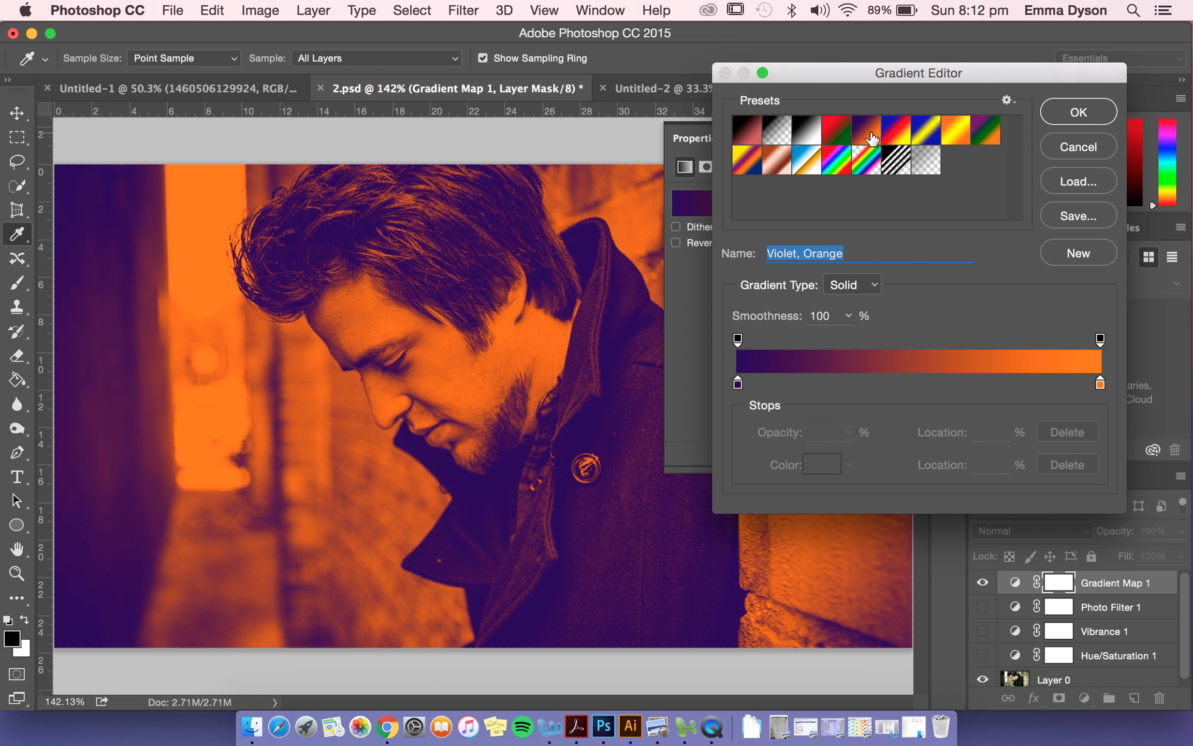
{"action": "left_click", "coordinate": [836, 164]}
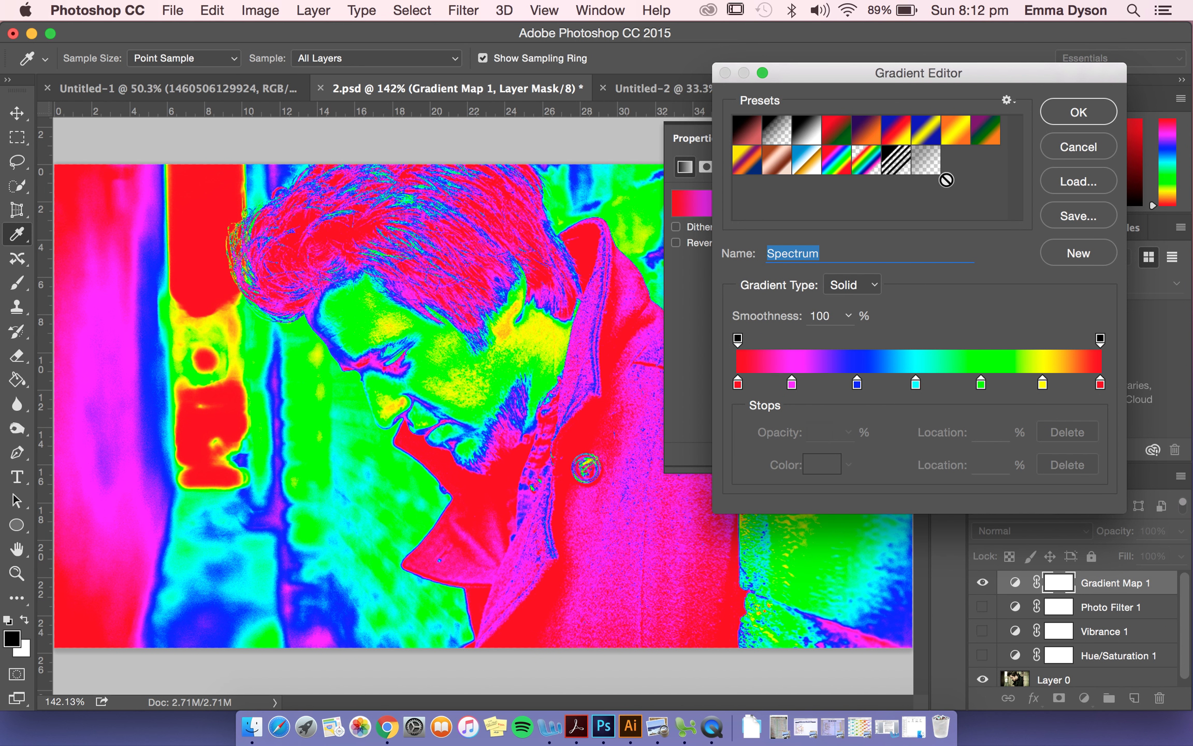
{"action": "left_click", "coordinate": [843, 135]}
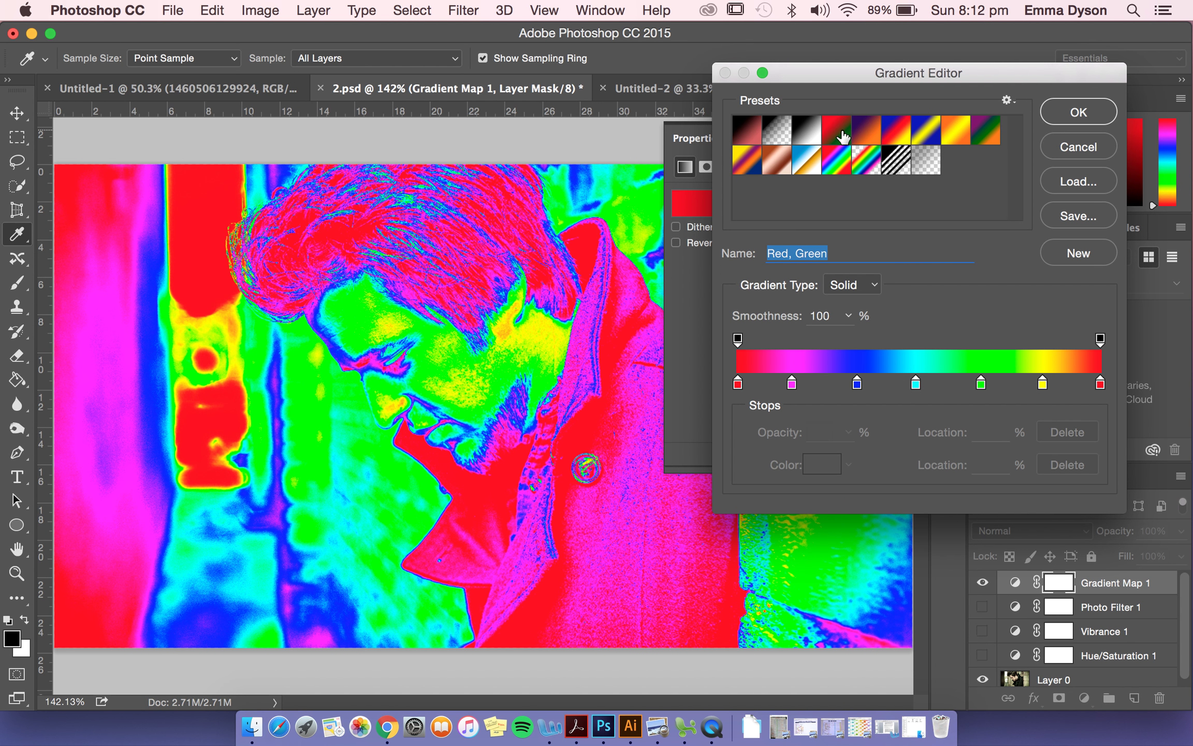
Apply the Black, White gradient preset and set its black stop to dark green 07360e.
{"action": "left_click", "coordinate": [806, 134]}
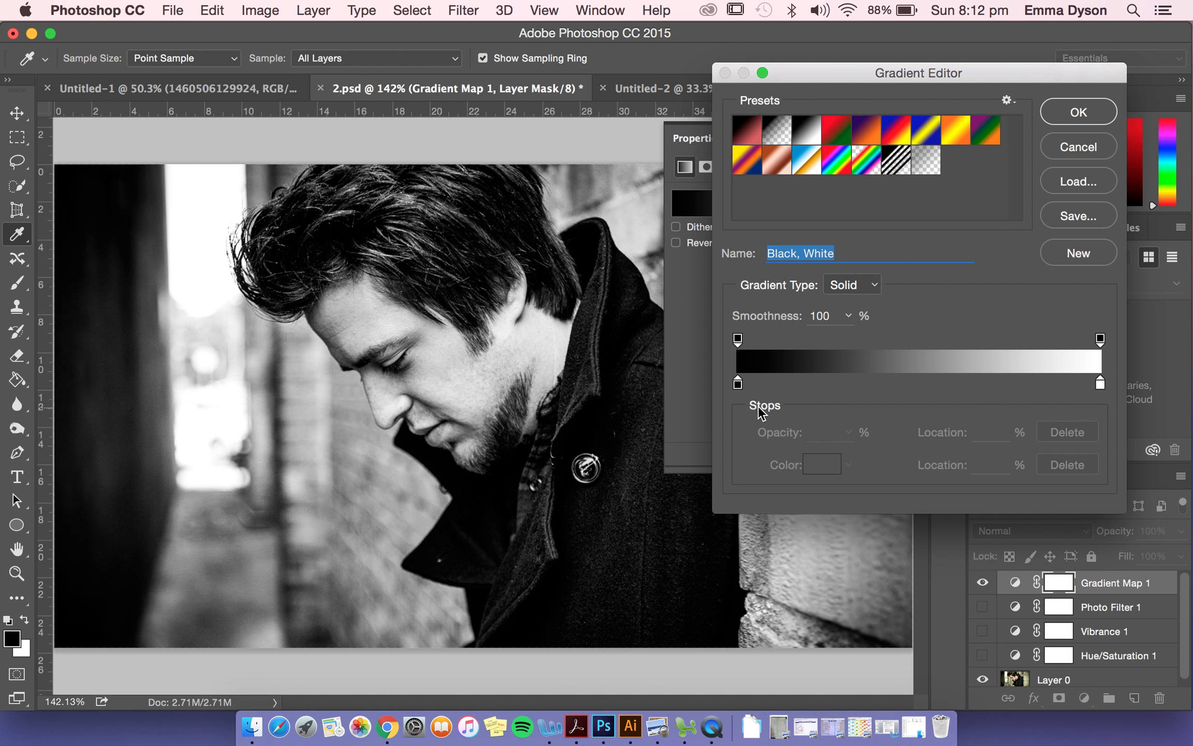
{"action": "double_click", "coordinate": [738, 386]}
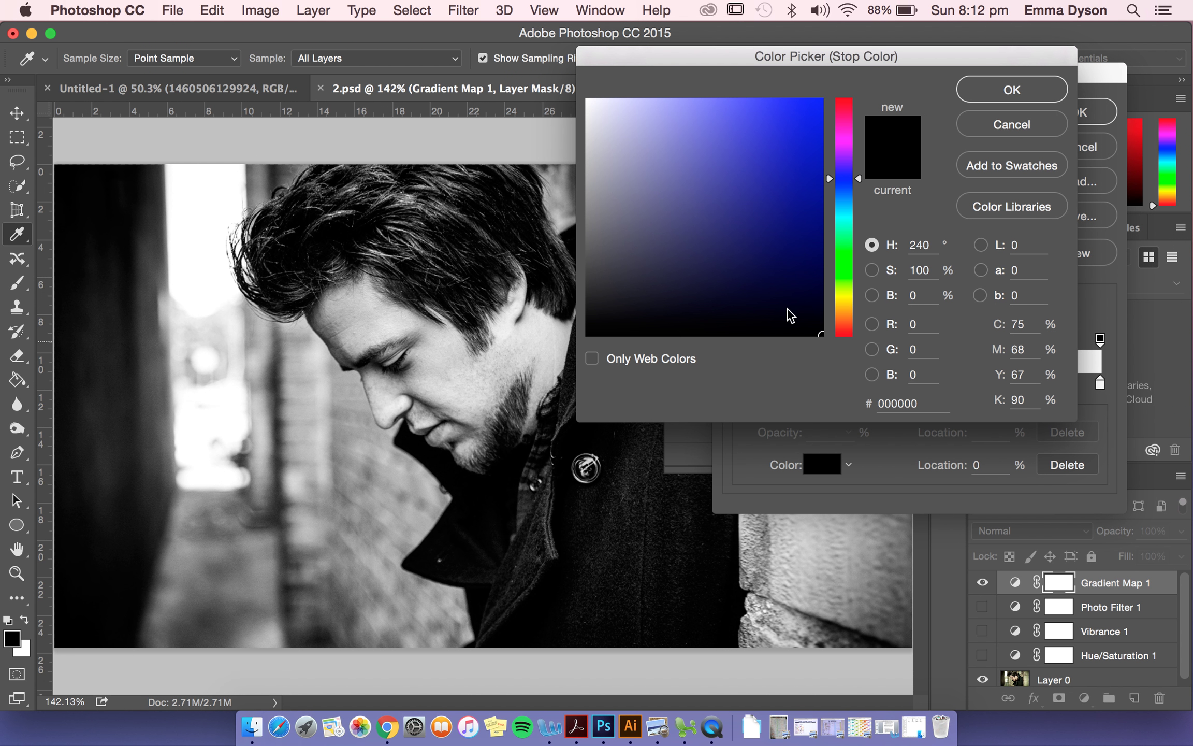
{"action": "left_click", "coordinate": [832, 140]}
{"action": "left_click_drag", "start_coordinate": [832, 143], "coordinate": [844, 254]}
{"action": "left_click", "coordinate": [791, 205]}
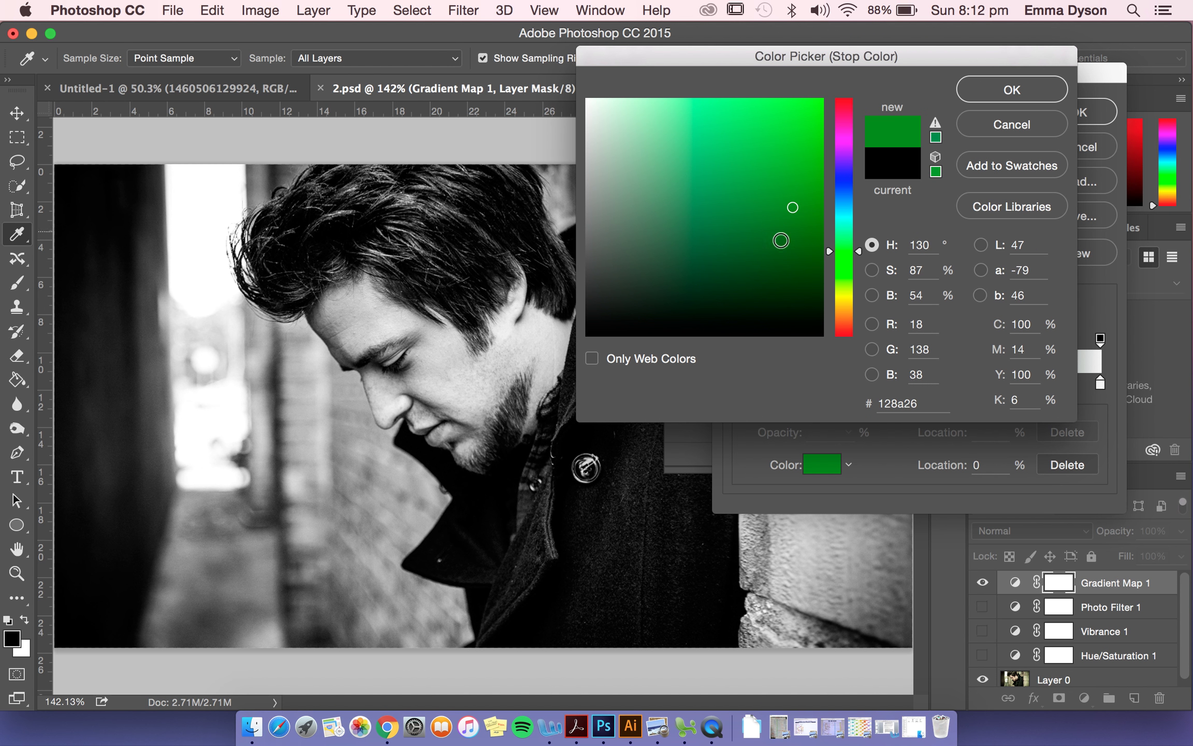
{"action": "left_click", "coordinate": [794, 283]}
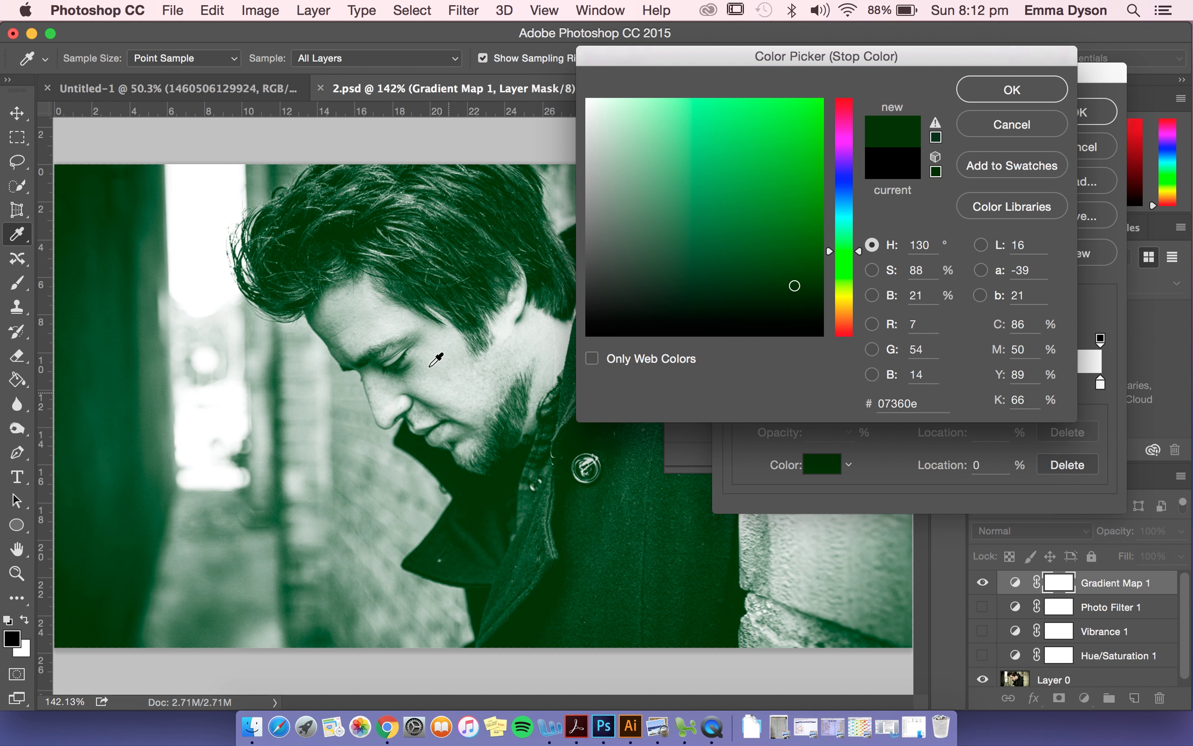
{"action": "left_click", "coordinate": [1017, 92]}
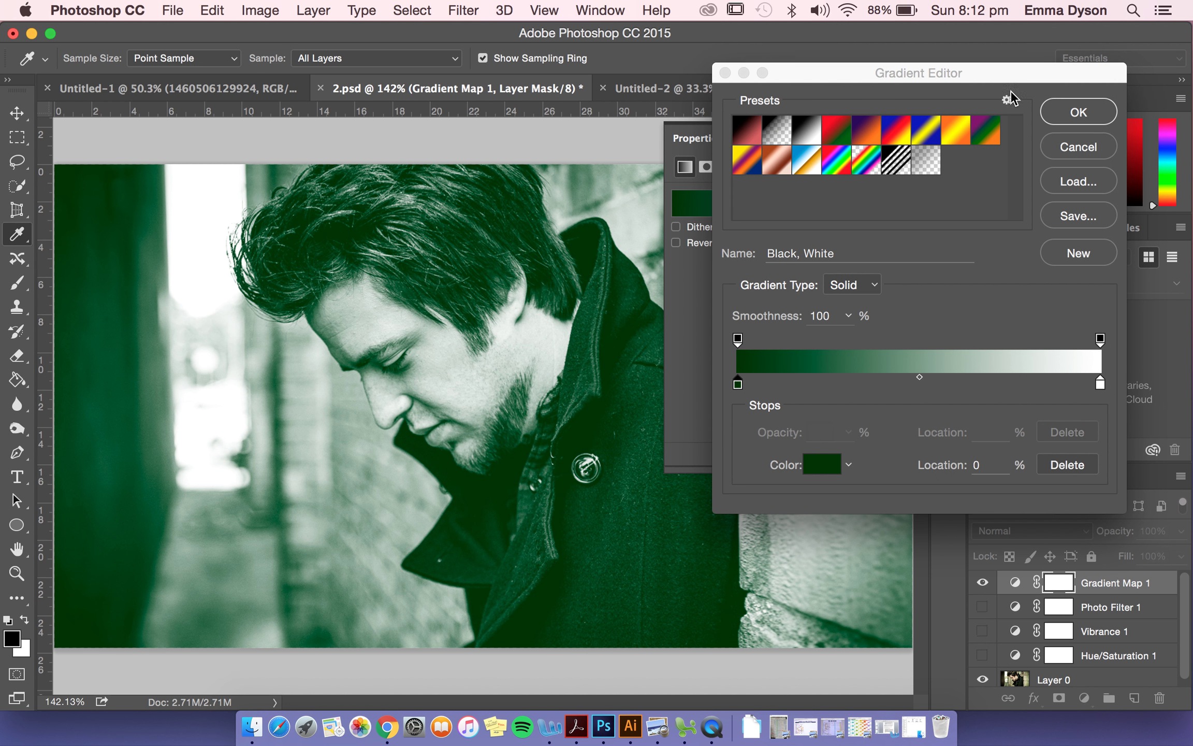
Set the gradient's white end stop to a light pink.
{"action": "left_click", "coordinate": [1100, 383]}
{"action": "double_click", "coordinate": [1101, 383]}
{"action": "left_click", "coordinate": [637, 115]}
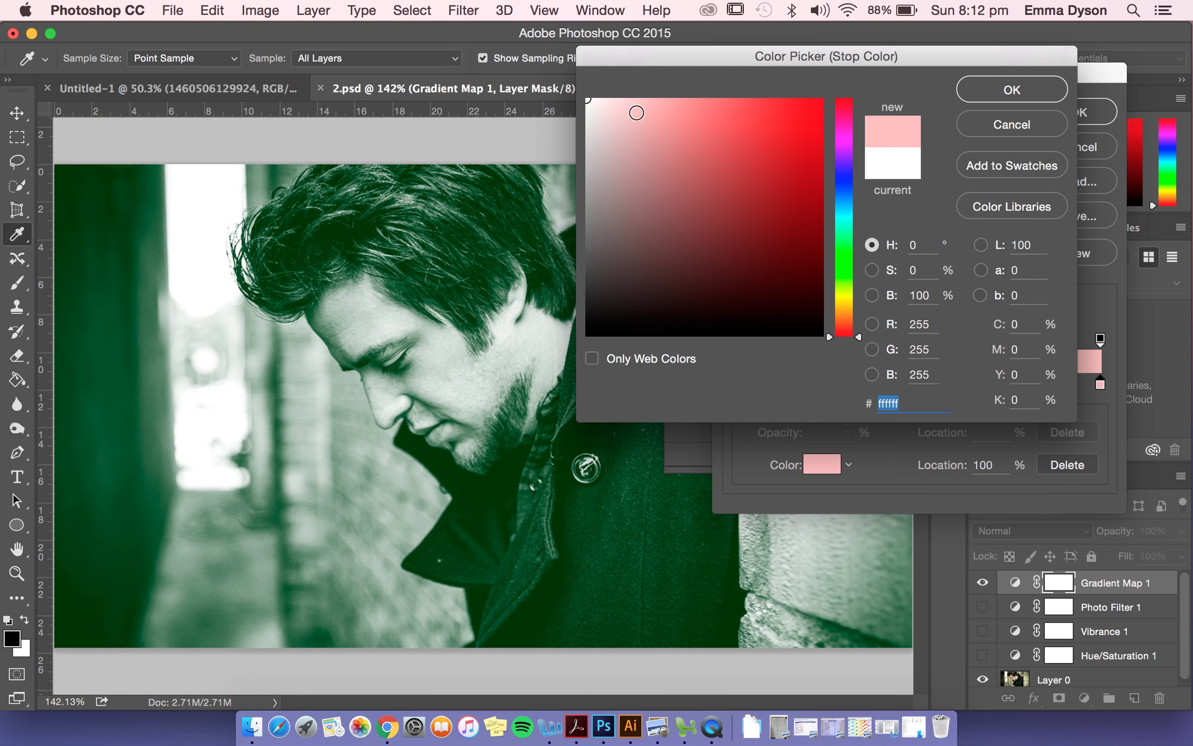
{"action": "left_click", "coordinate": [1012, 89]}
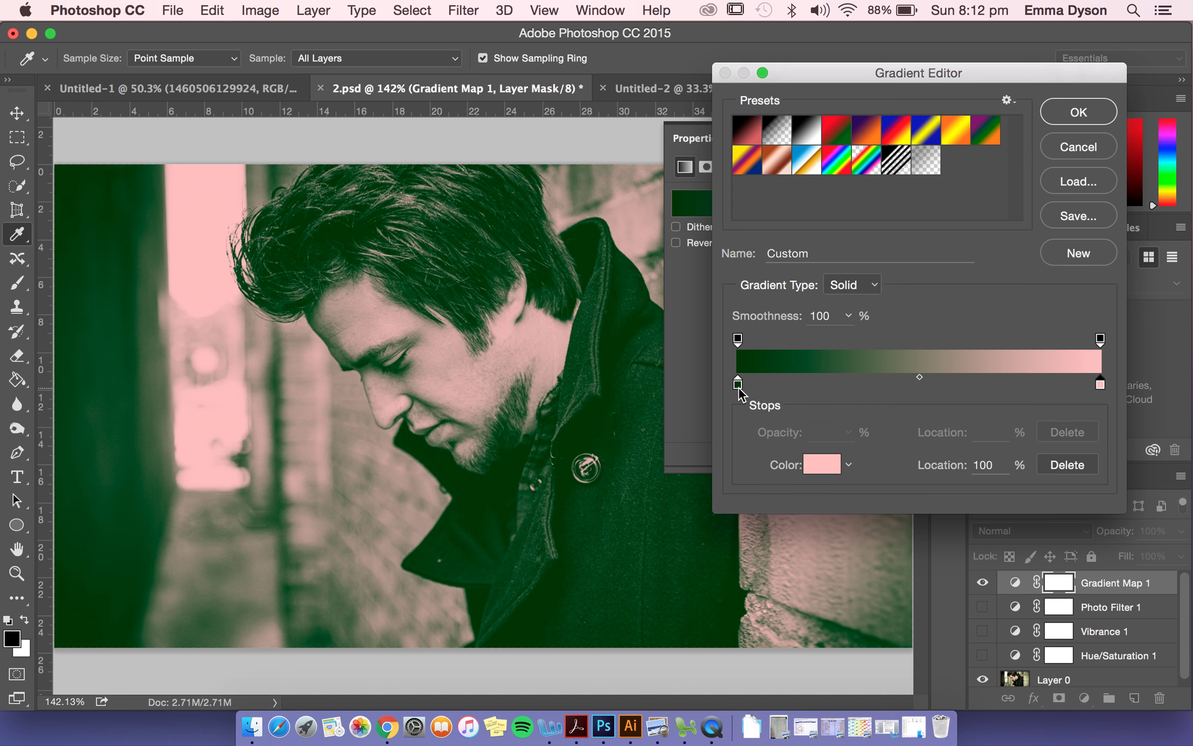
Try a purple middle stop at 36% in the gradient, duplicated from the dark green stop, and remove it again.
{"action": "left_click_drag", "start_coordinate": [739, 386], "coordinate": [866, 387], "text": "alt"}
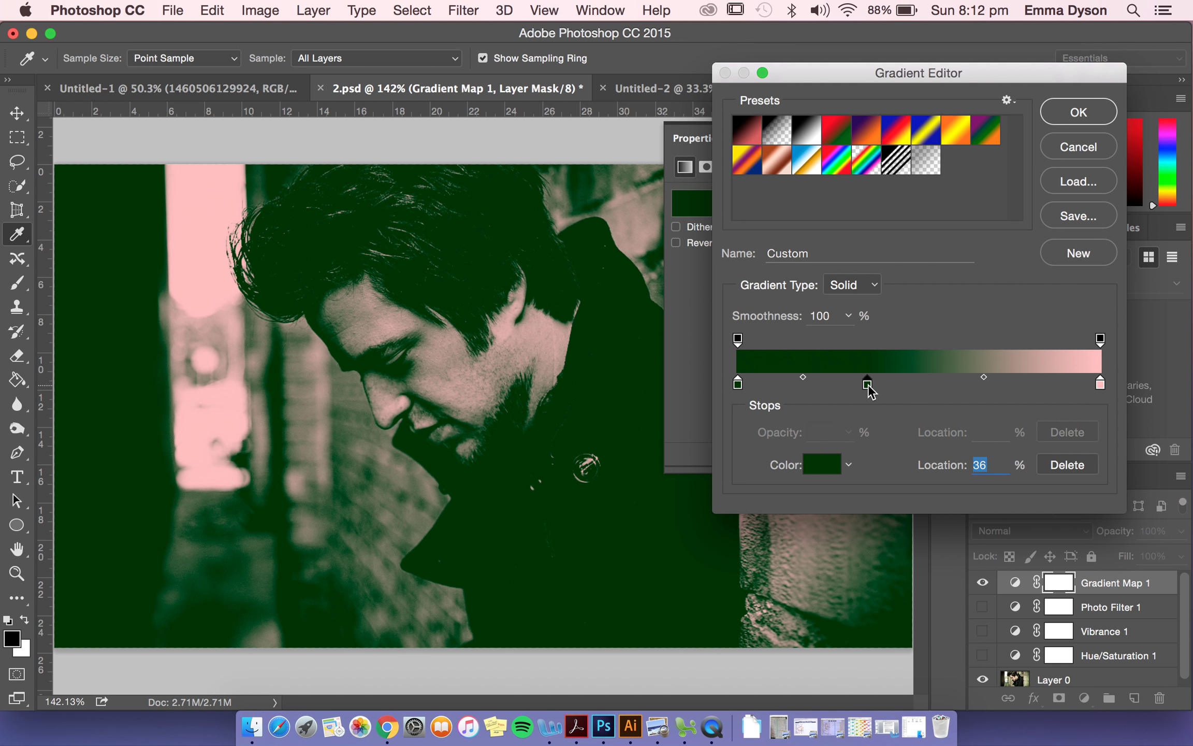
{"action": "double_click", "coordinate": [865, 385]}
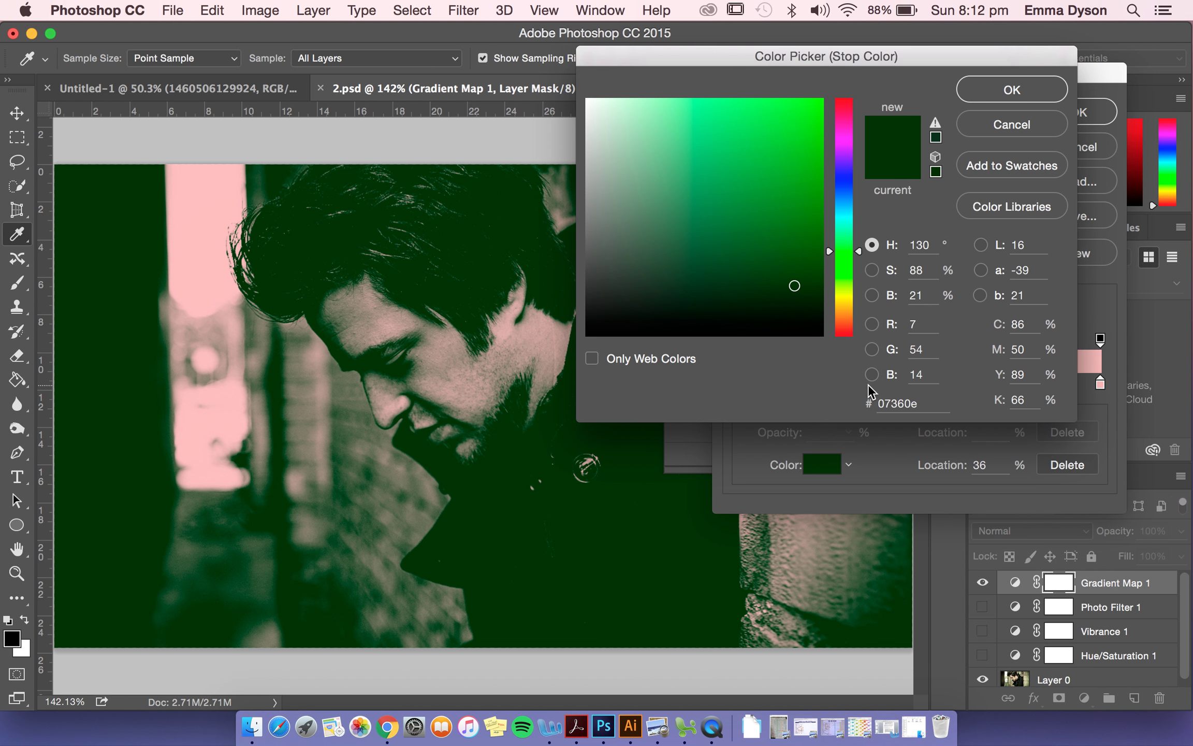
{"action": "left_click", "coordinate": [845, 149]}
{"action": "left_click", "coordinate": [768, 165]}
{"action": "left_click", "coordinate": [1023, 99]}
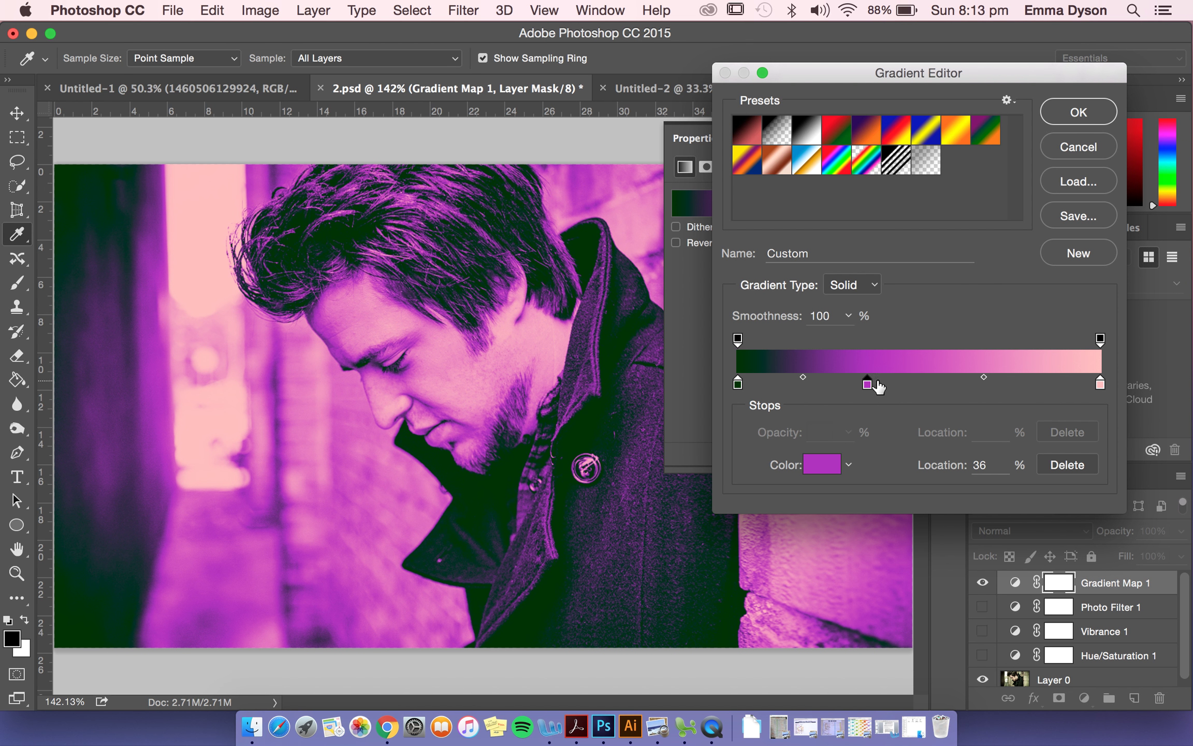
{"action": "left_click_drag", "start_coordinate": [868, 384], "coordinate": [875, 411]}
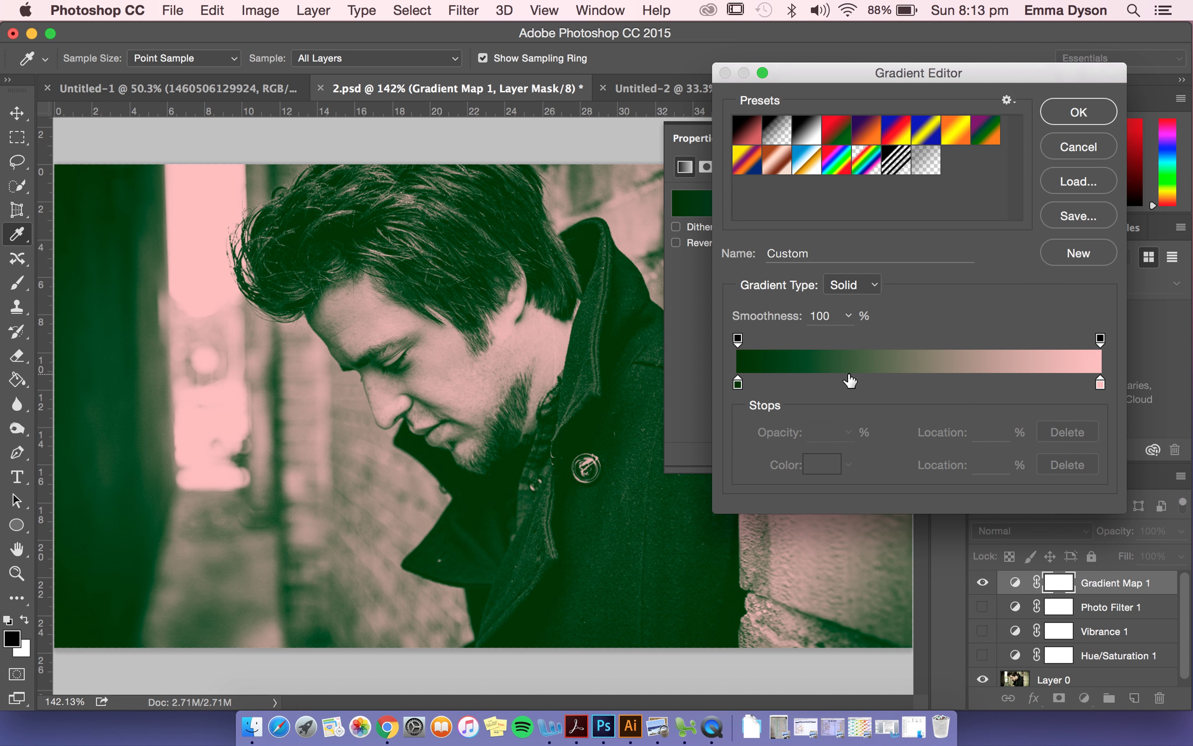
Keep 07360e as the dark stop's colour, apply the custom green-to-pink gradient and collapse the Gradient Map properties.
{"action": "double_click", "coordinate": [738, 384]}
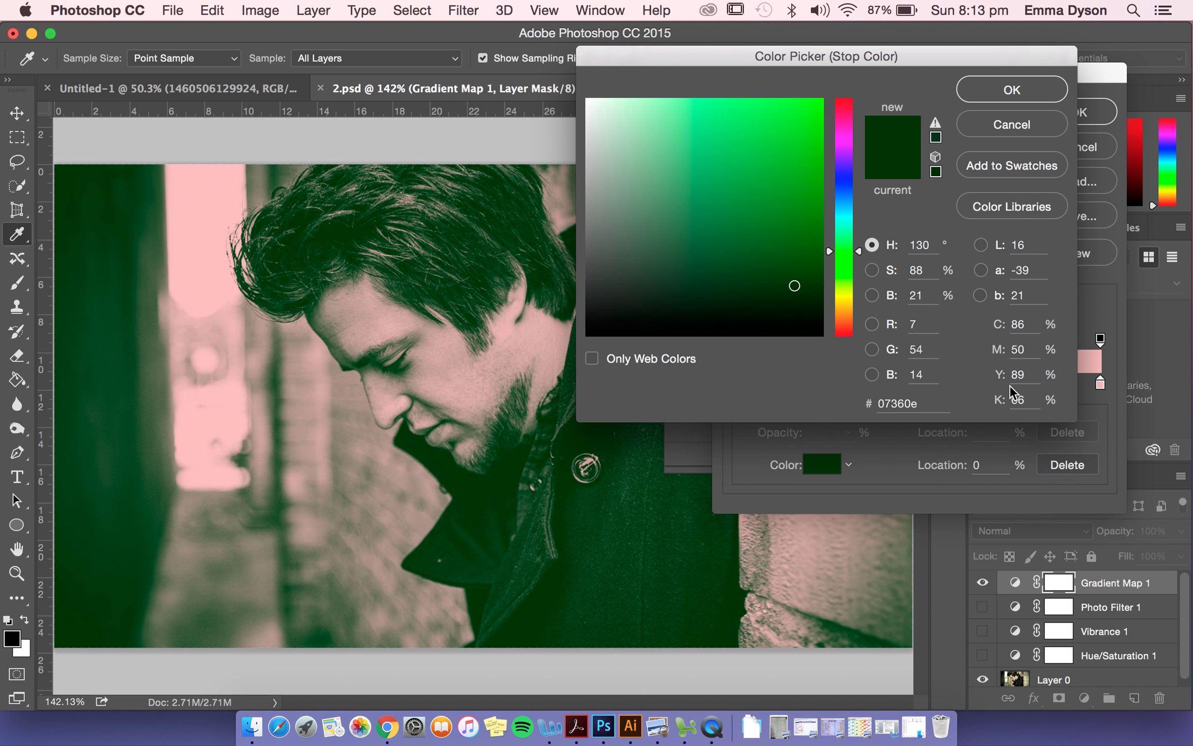
{"action": "left_click", "coordinate": [1009, 93]}
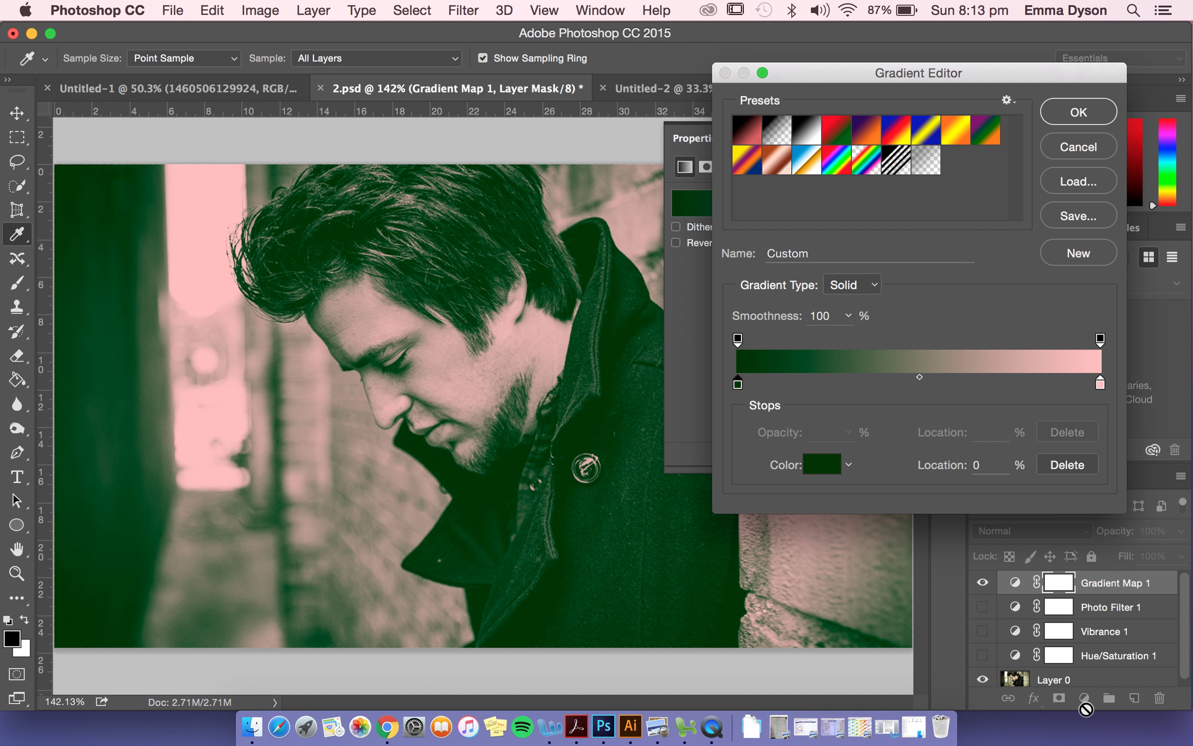
{"action": "left_click", "coordinate": [1076, 110]}
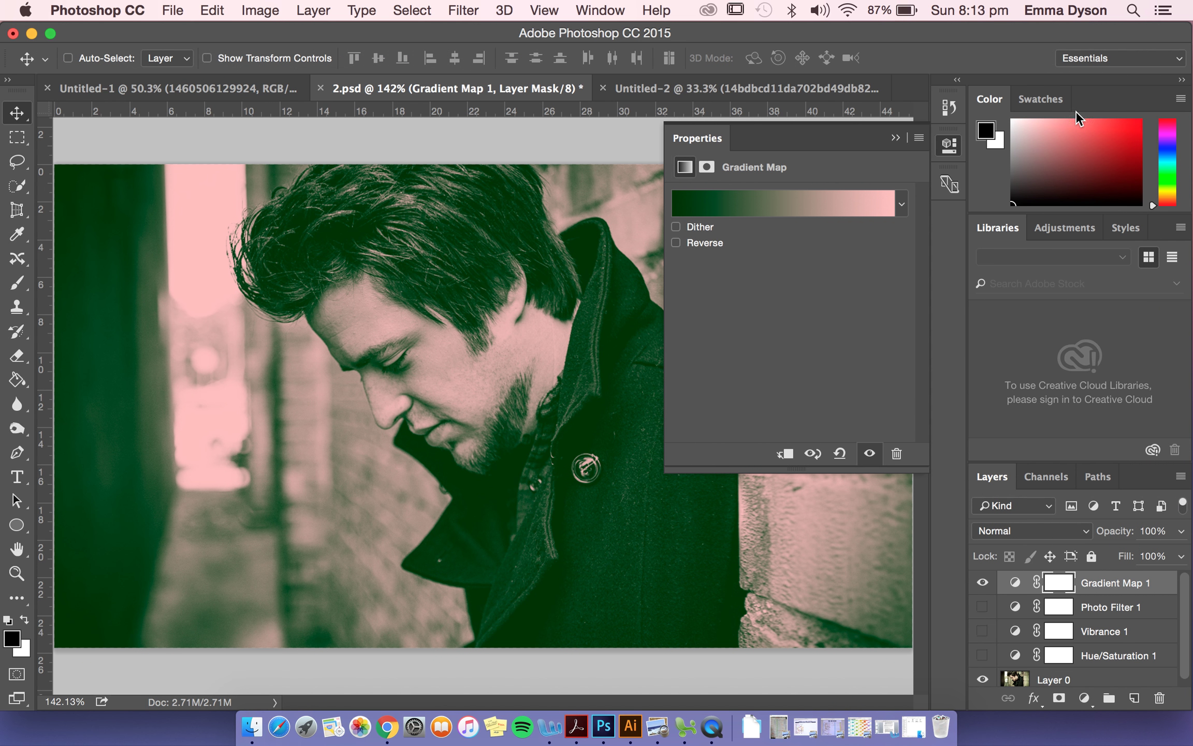
{"action": "left_click", "coordinate": [919, 138]}
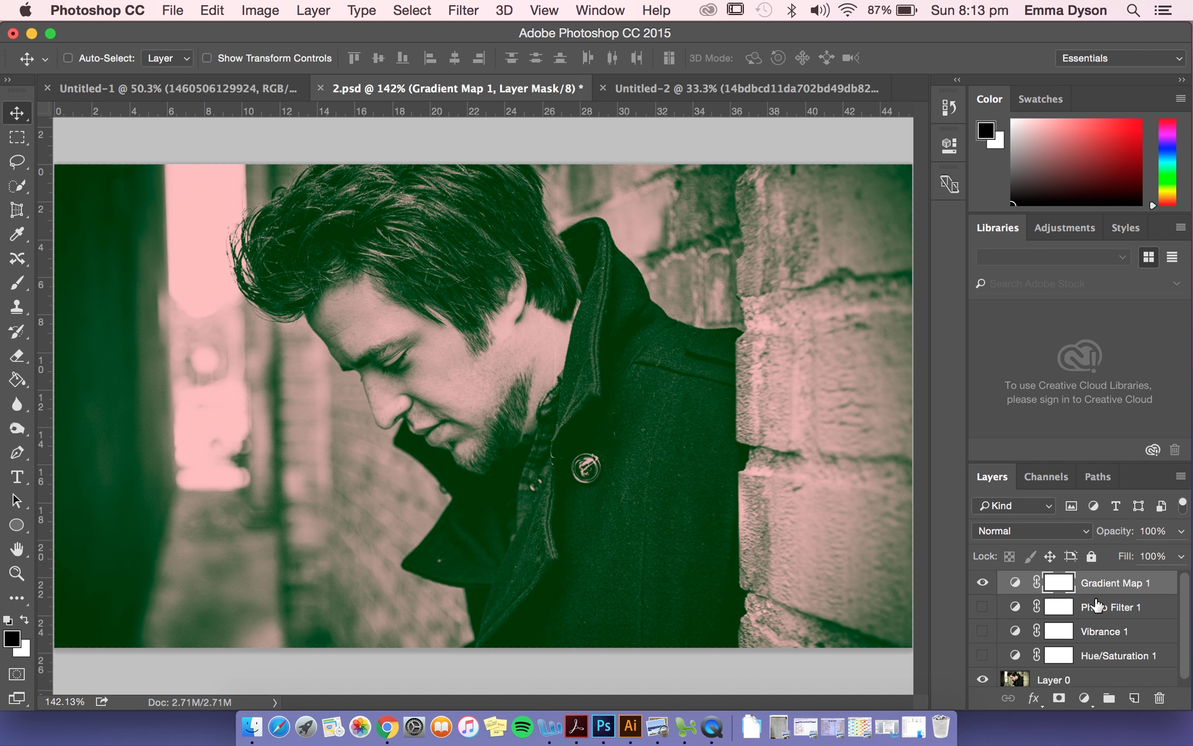
Reopen the properties of the Gradient Map 1 adjustment layer to review its gradient, and collapse them again.
{"action": "double_click", "coordinate": [1102, 584]}
{"action": "double_click", "coordinate": [1017, 583]}
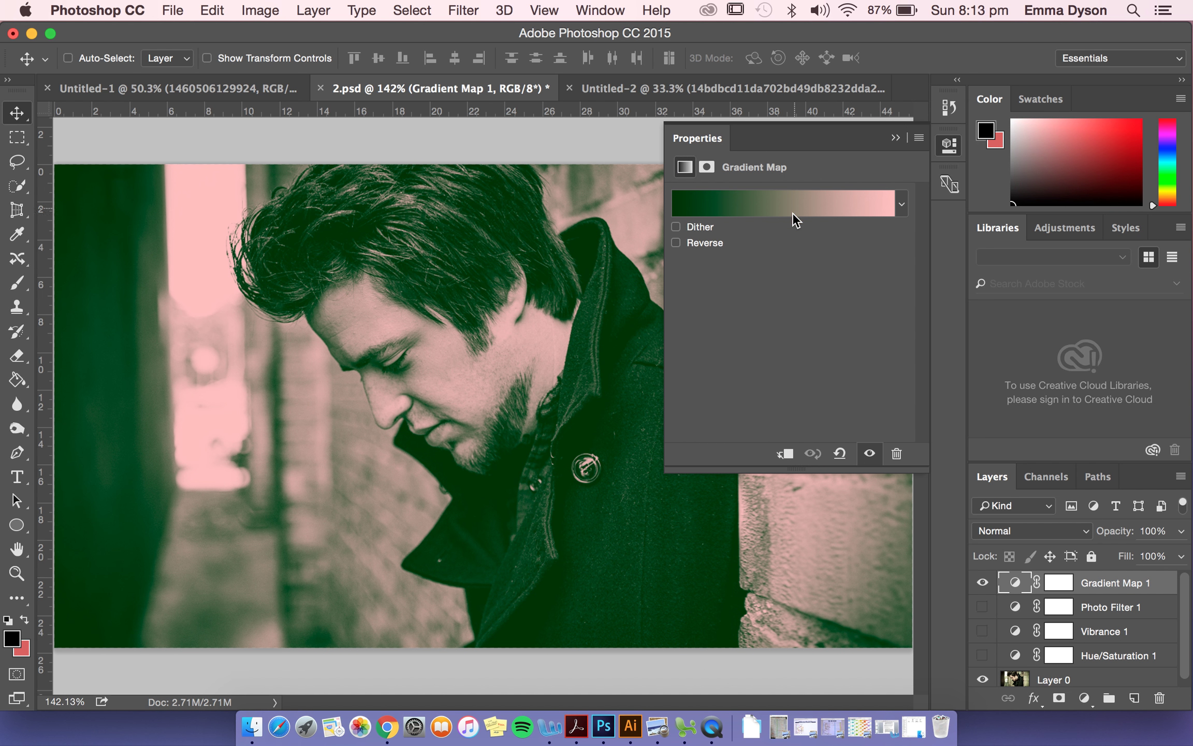
{"action": "left_click", "coordinate": [901, 139]}
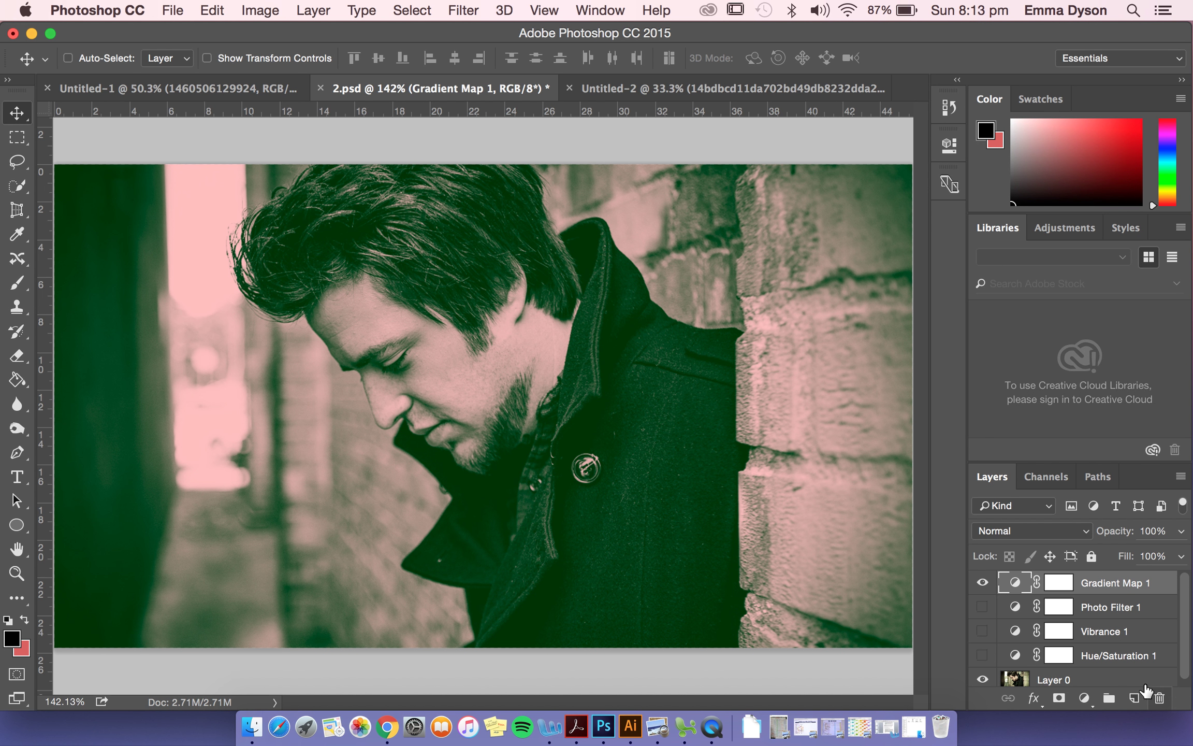
{"action": "right_click", "coordinate": [713, 729]}
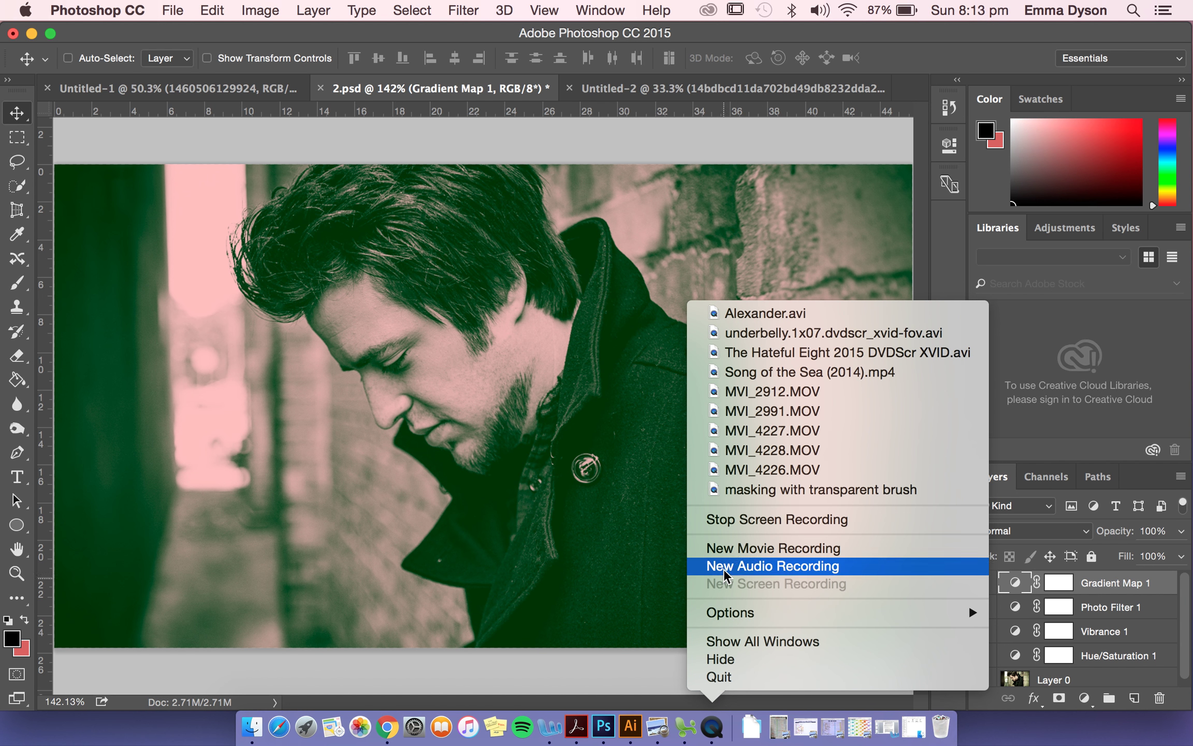